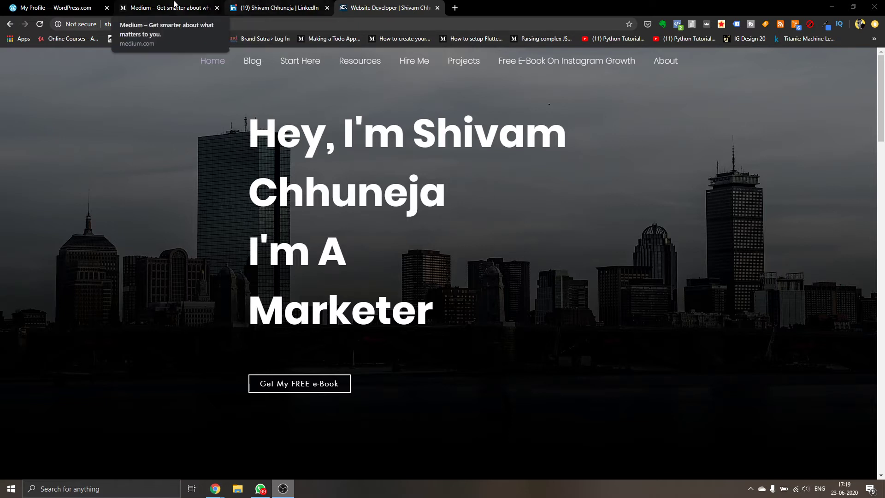
- Switch to the Medium home page and look over the options in its account menu
left_click(174, 5)
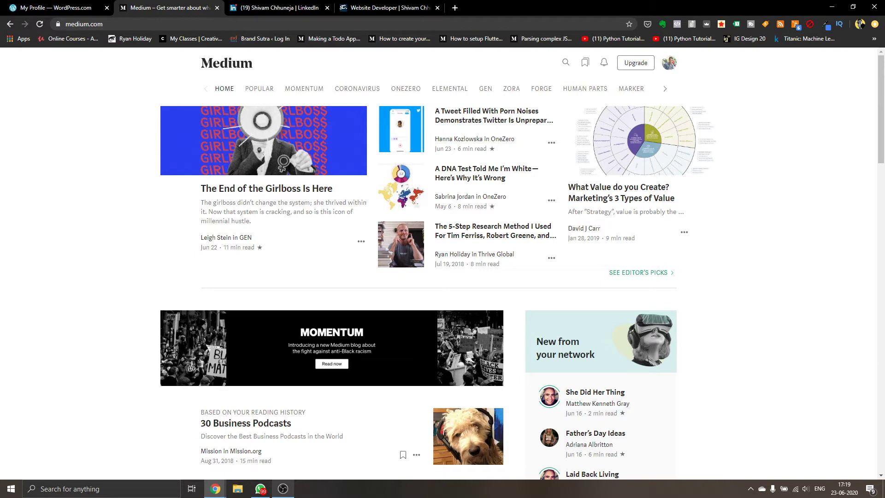
key("alt+Tab")
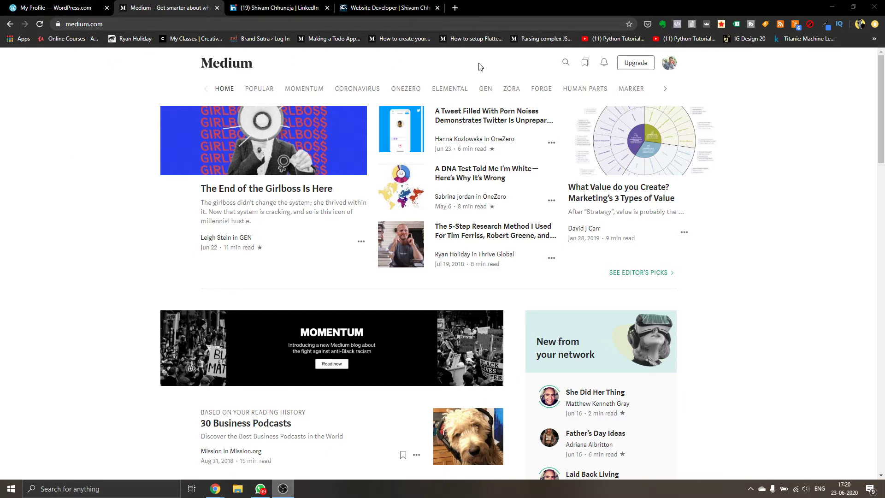
left_click(673, 65)
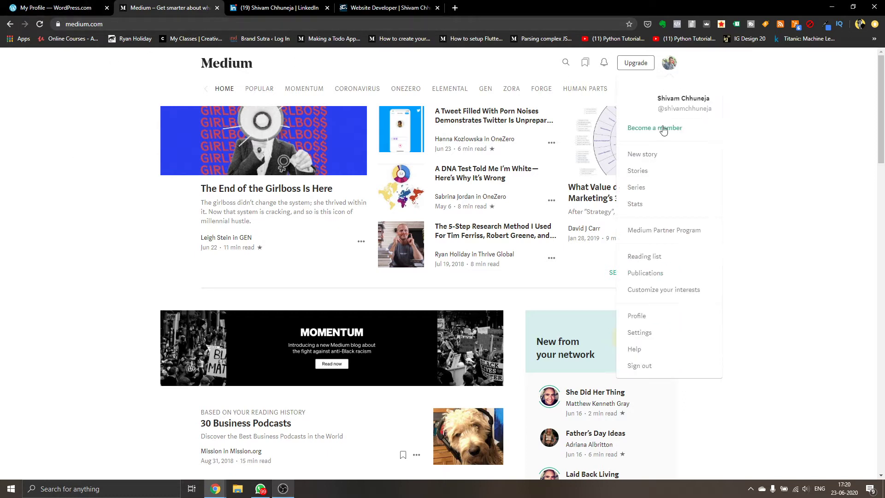
left_click(801, 220)
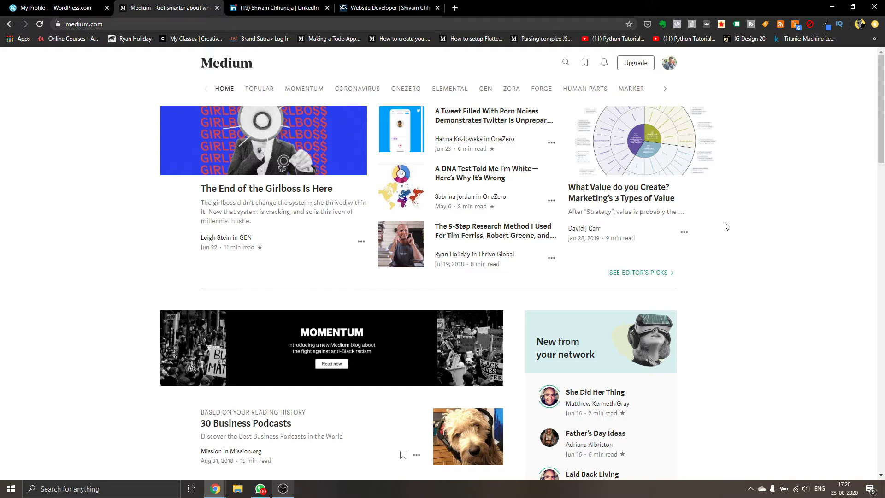
- Switch to LinkedIn, go to the home feed and open the editor for writing a new article
left_click(243, 11)
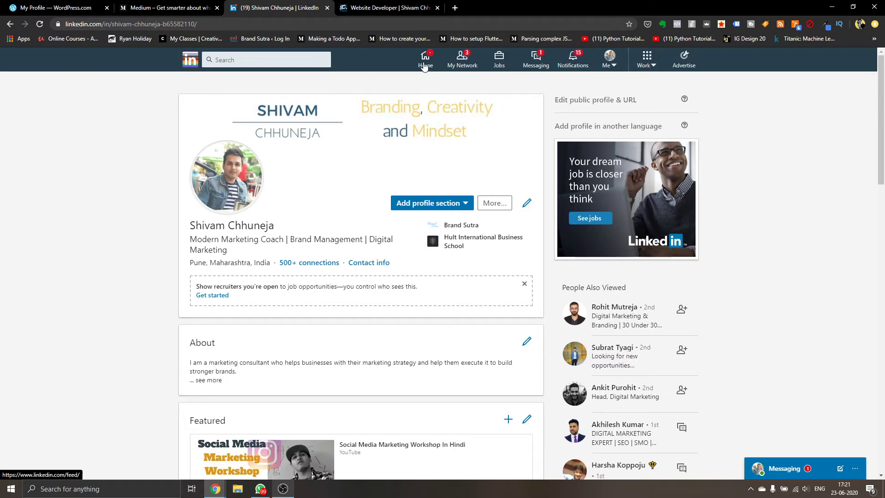
scroll(442, 237, "down", 7)
scroll(414, 73, "up", 7)
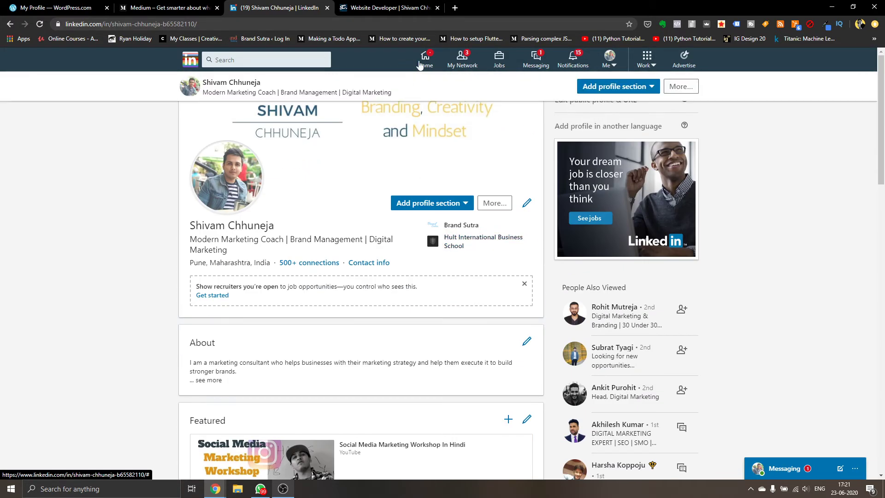
left_click(426, 58)
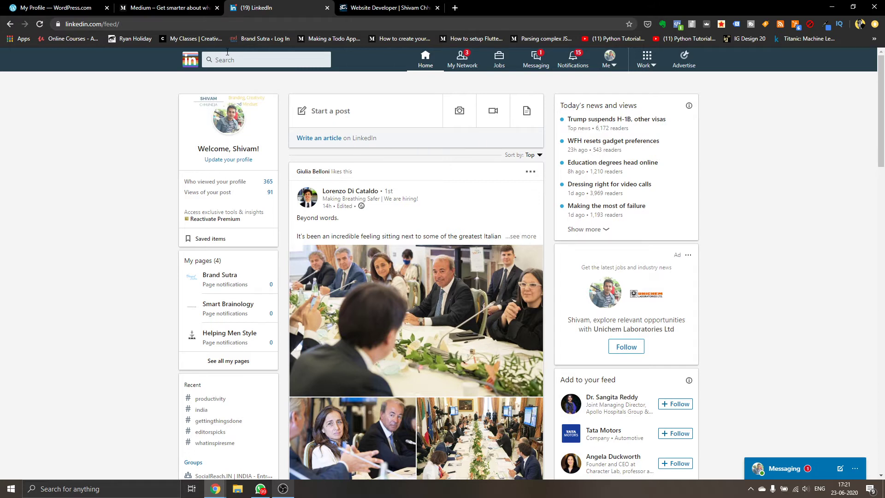
left_click(192, 5)
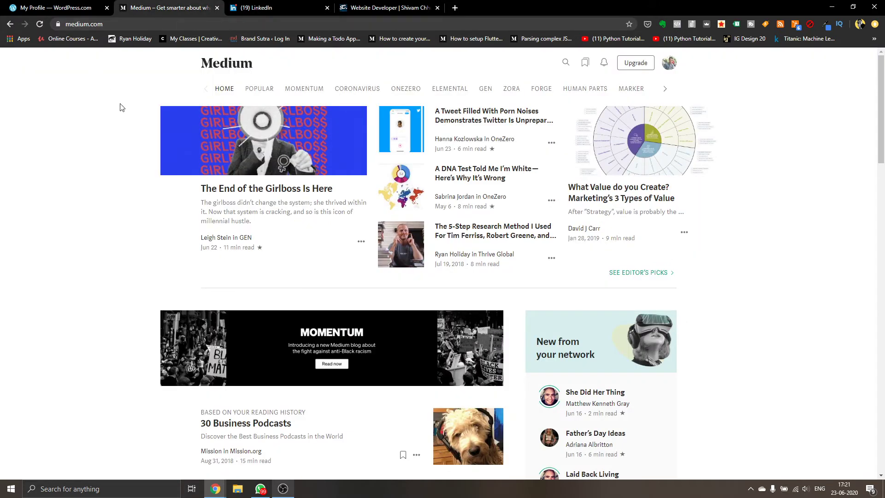
left_click(276, 8)
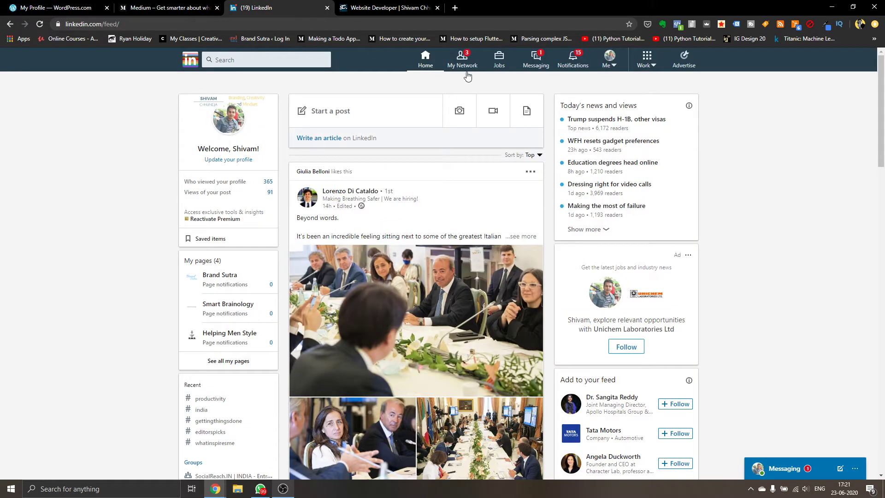
left_click(318, 140)
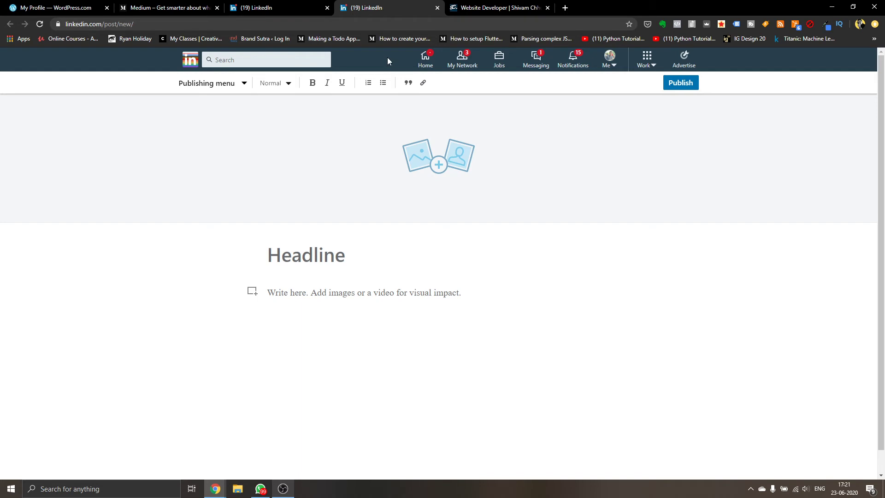
- Return to the LinkedIn profile page and examine its dashboard, activity, experience, skills, recommendations and accomplishments sections
left_click(256, 8)
left_click(608, 59)
left_click(572, 98)
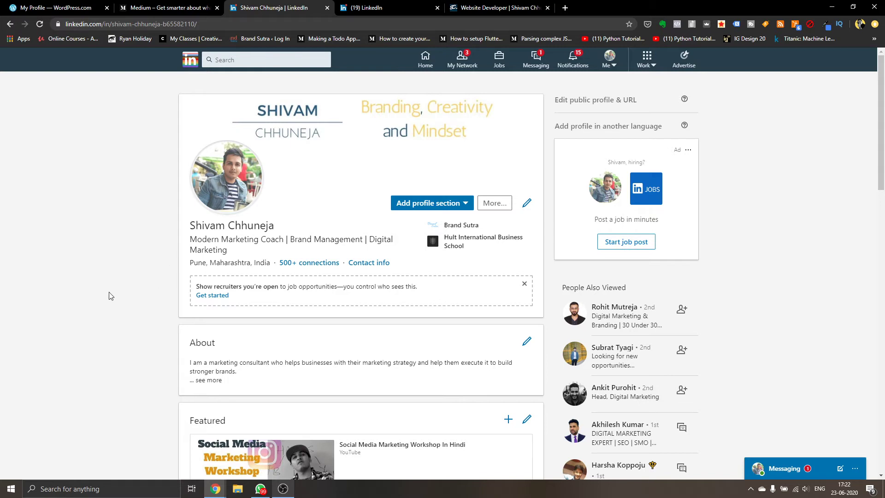
scroll(111, 296, "down", 10)
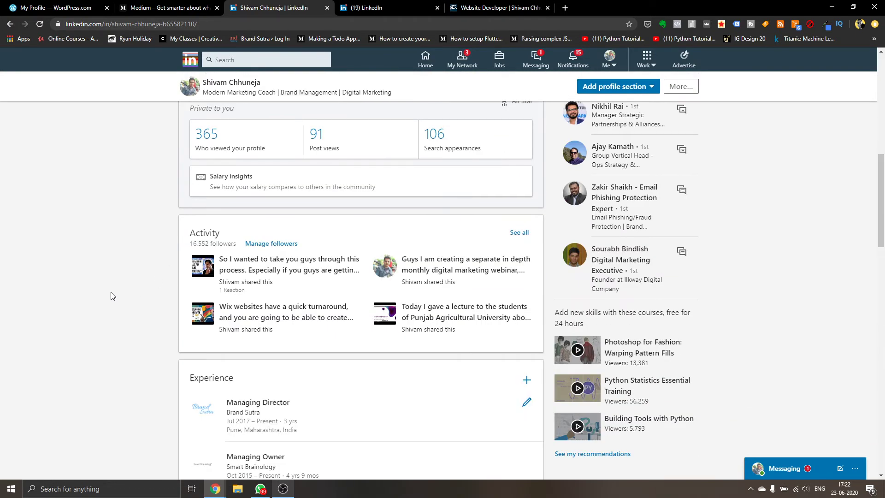
scroll(111, 295, "up", 7)
scroll(111, 296, "down", 3)
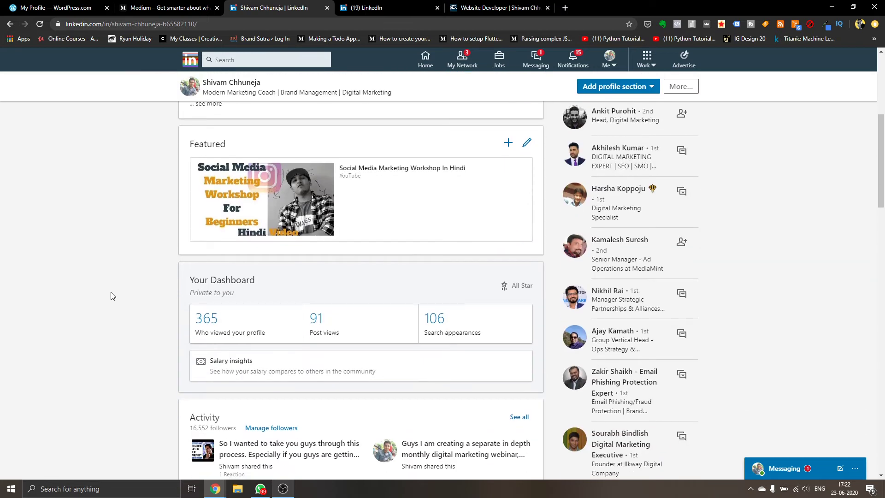
scroll(111, 296, "down", 1)
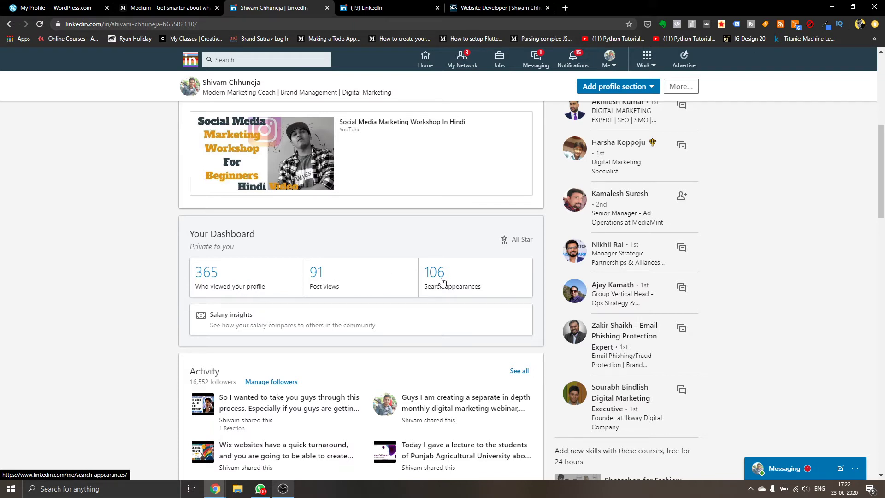
scroll(399, 290, "down", 4)
scroll(401, 289, "down", 15)
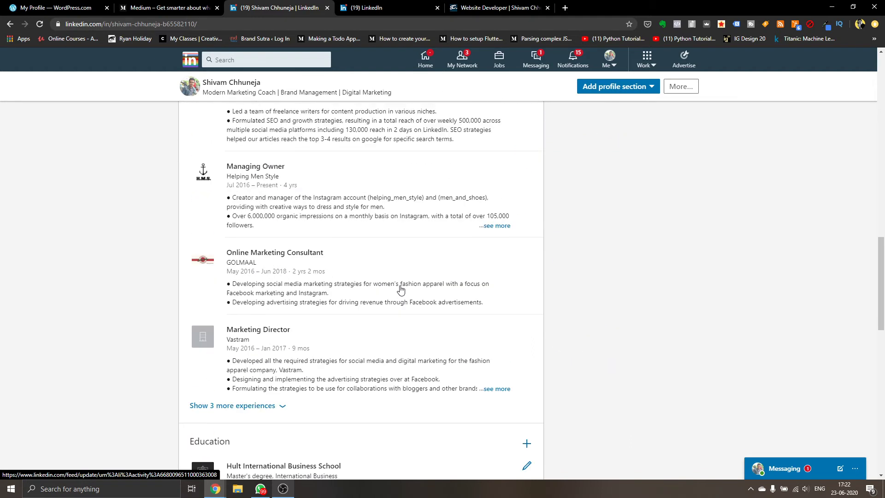
scroll(400, 289, "down", 2)
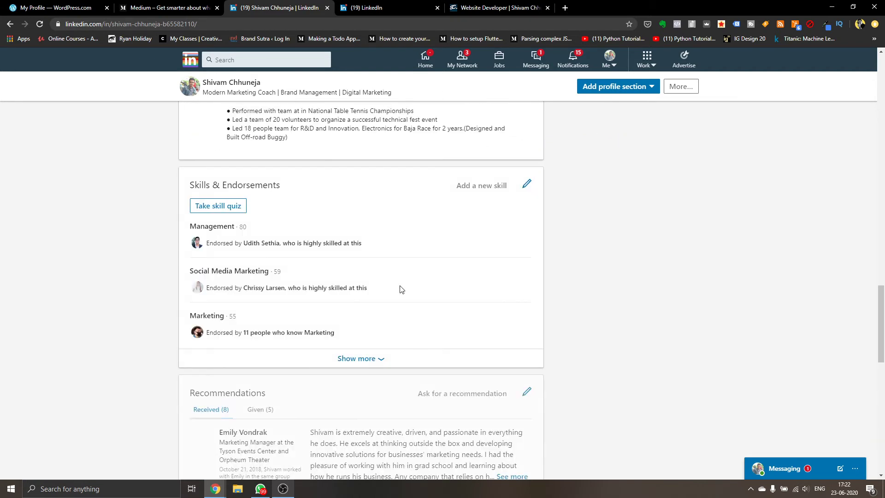
scroll(400, 289, "down", 3)
scroll(400, 289, "down", 6)
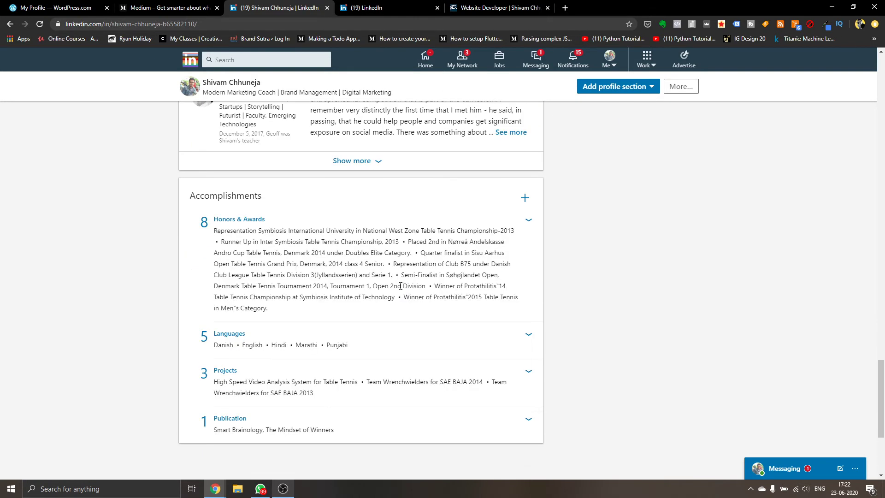
scroll(400, 288, "up", 6)
scroll(400, 289, "up", 2)
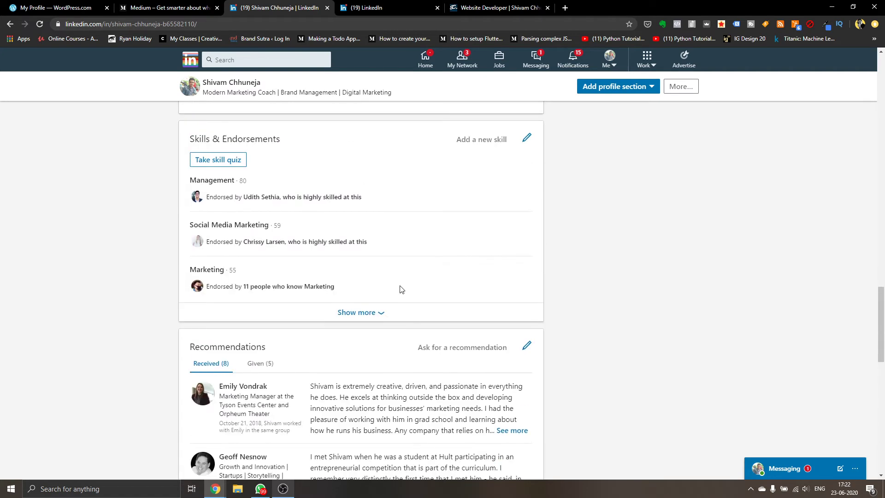
scroll(400, 289, "up", 15)
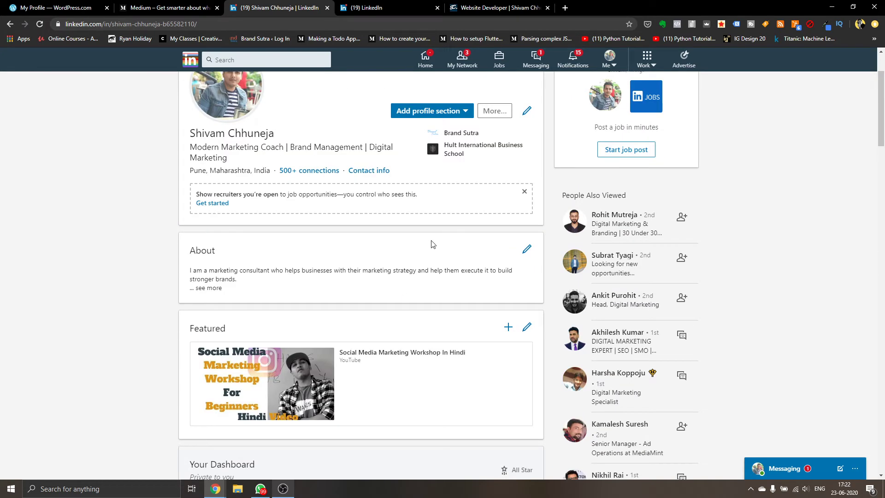
scroll(547, 141, "up", 2)
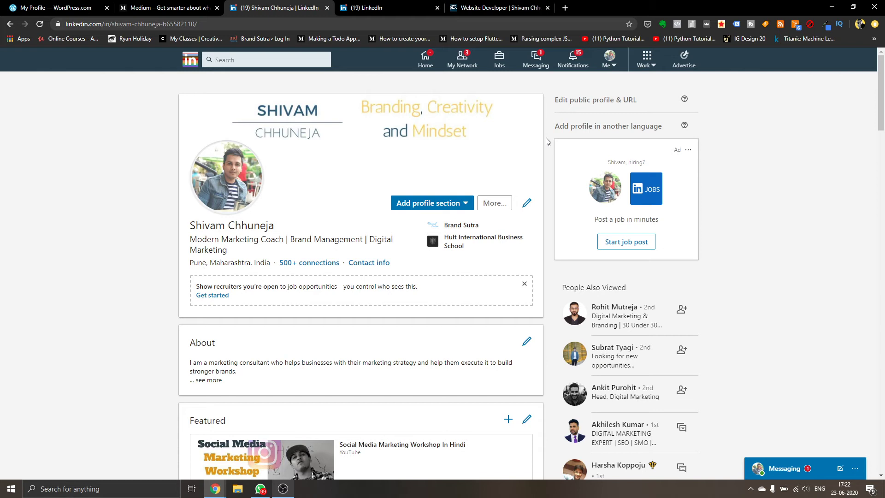
- Close the LinkedIn article editor, Medium and LinkedIn profile pages and switch to WordPress.com
left_click(437, 8)
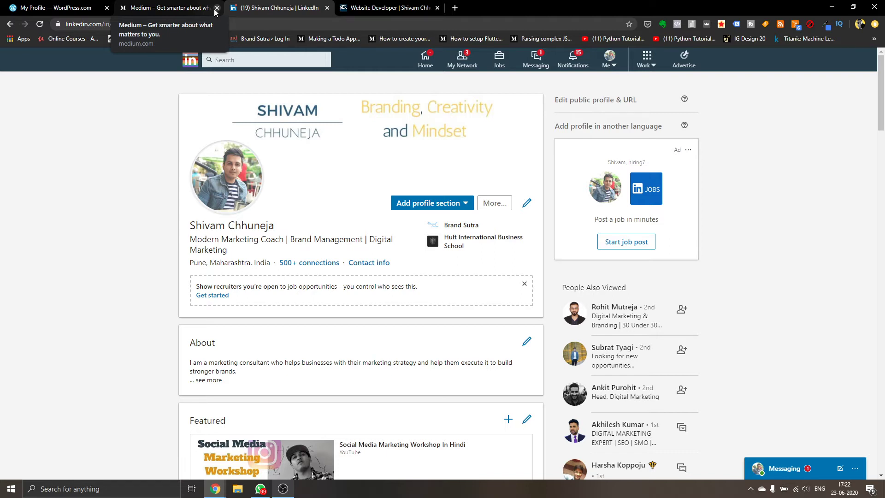
left_click(217, 8)
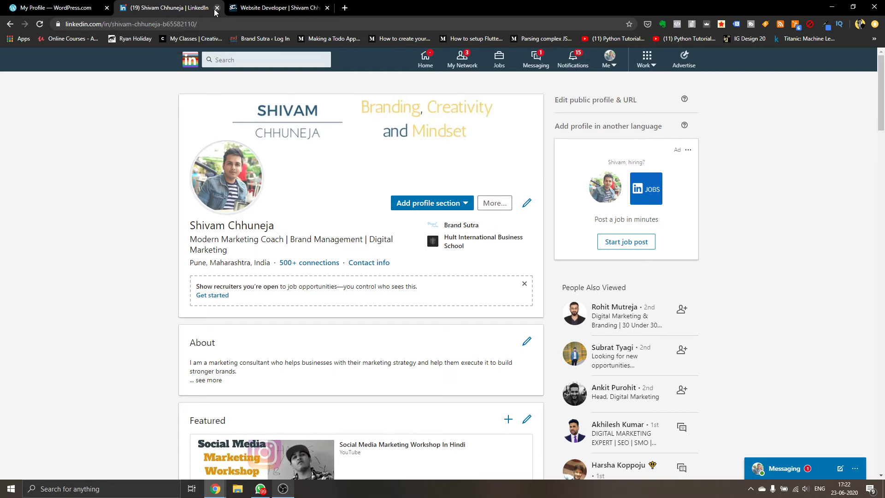
left_click(217, 8)
left_click(87, 6)
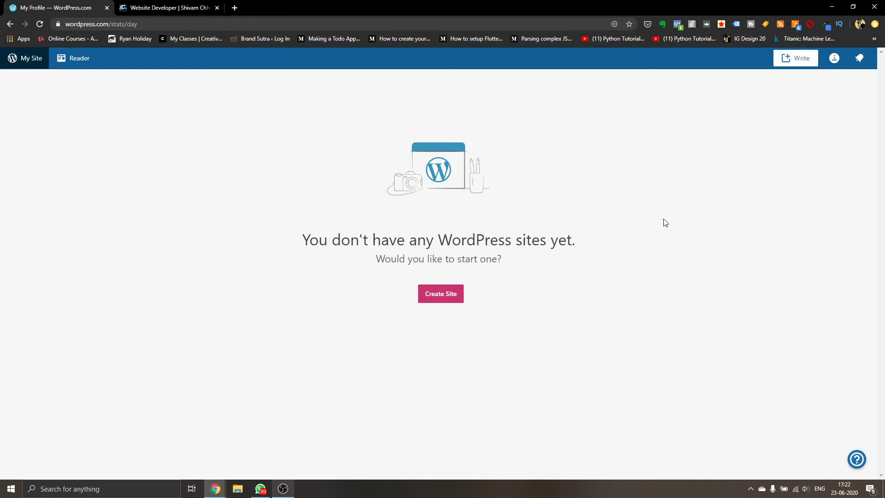
- View the wordpress.com home page and its account sign-up form in a separate incognito window
key("ctrl+shift+n")
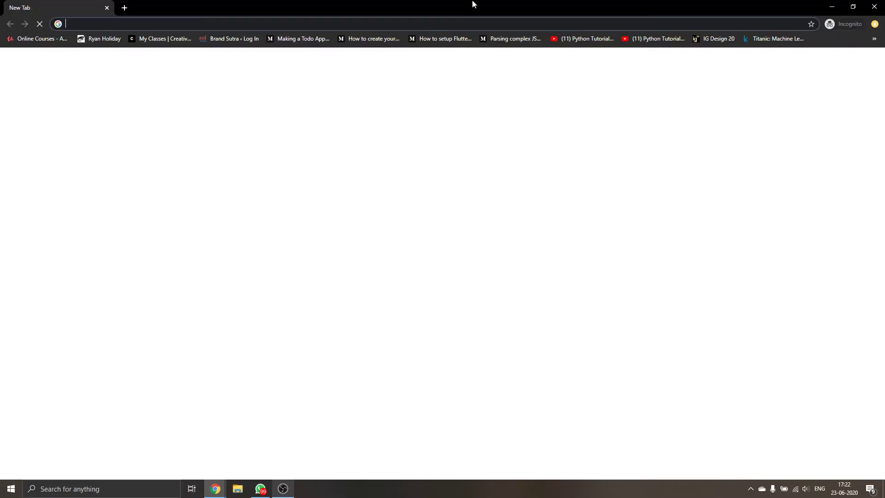
type("wordpress")
key("End")
key("BackSpace")
key("BackSpace")
key("BackSpace")
key("BackSpace")
key("BackSpace")
key("BackSpace")
key("BackSpace")
key("BackSpace")
key("BackSpace")
key("BackSpace")
key("BackSpace")
key("BackSpace")
key("BackSpace")
key("BackSpace")
key("BackSpace")
key("BackSpace")
key("BackSpace")
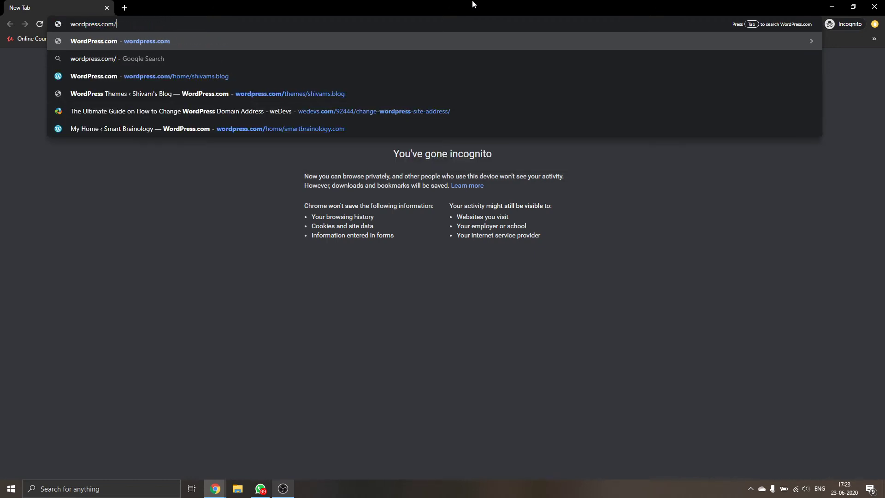
key("Return")
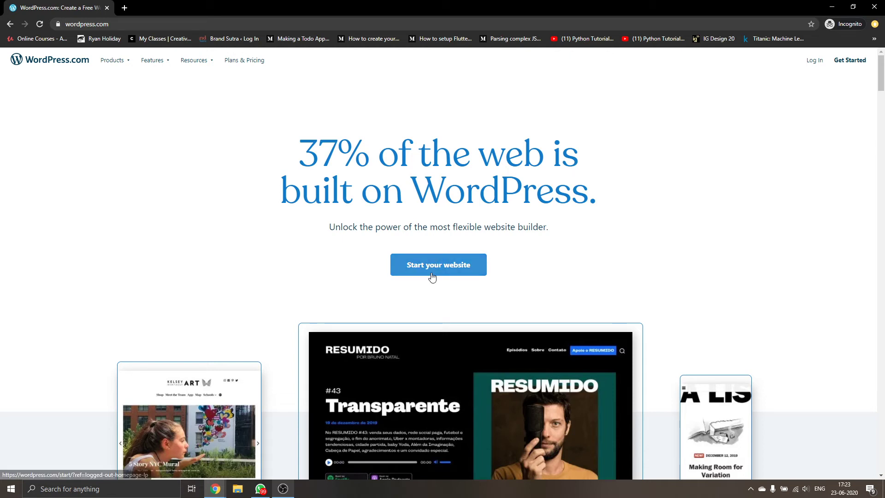
left_click(431, 274)
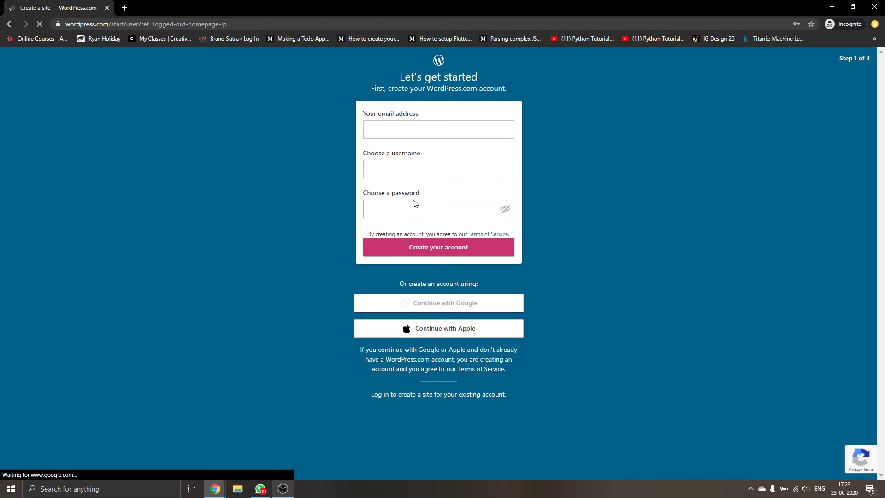
left_click(873, 7)
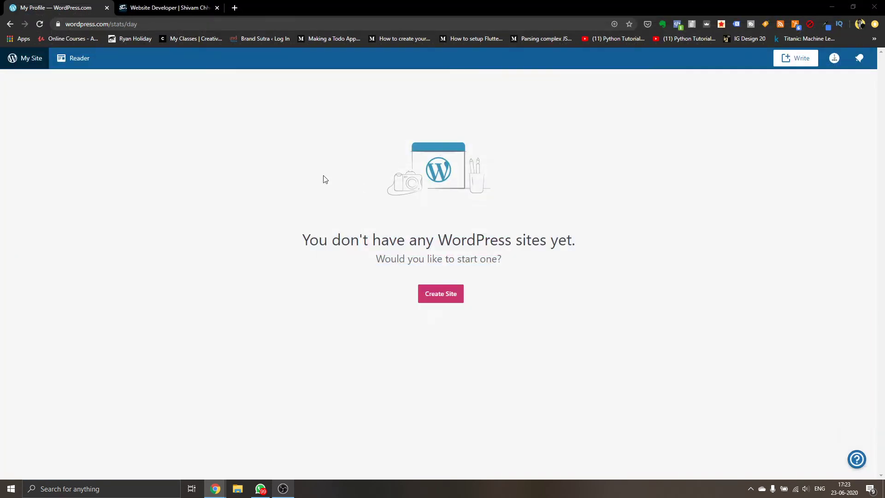
- Start creating a new site and search for a domain made of the owner's first name followed by "writesblog"
left_click(438, 295)
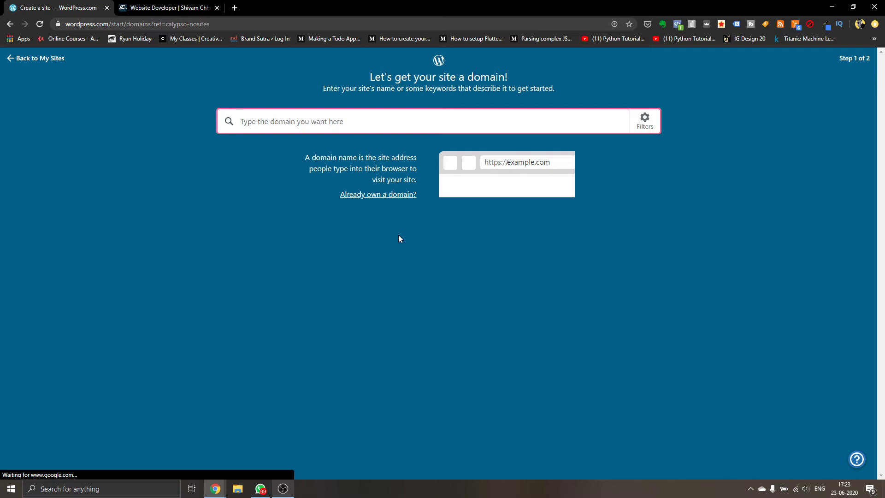
left_click(337, 120)
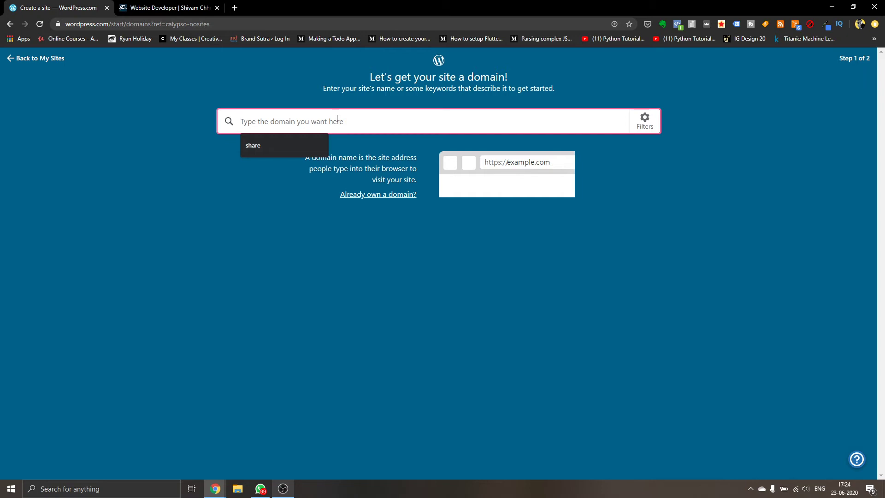
type("shiva")
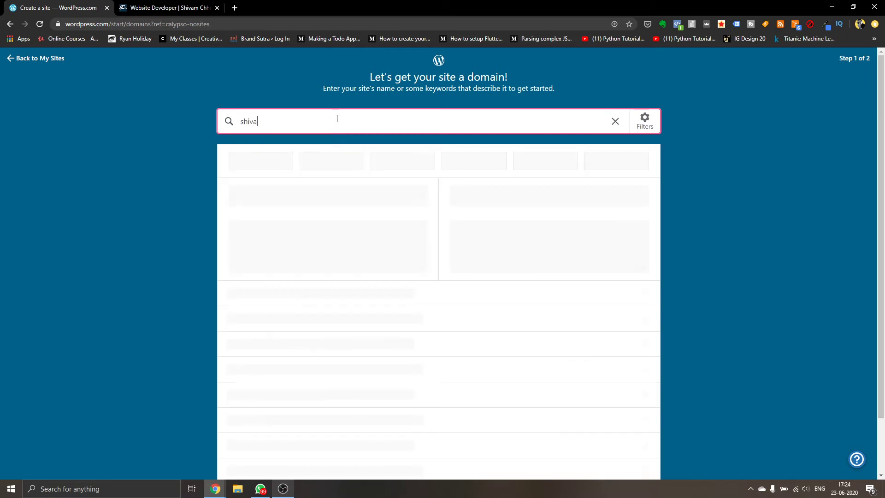
type("mwritesblog")
left_click(686, 168)
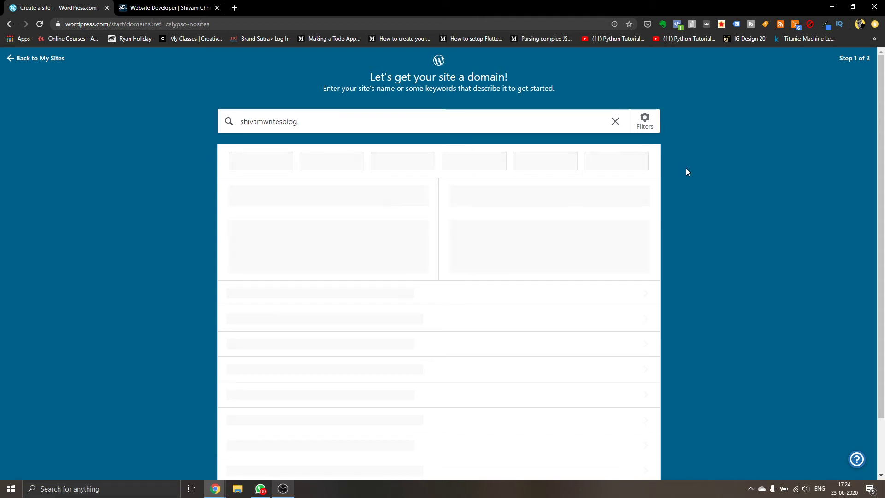
left_click(517, 121)
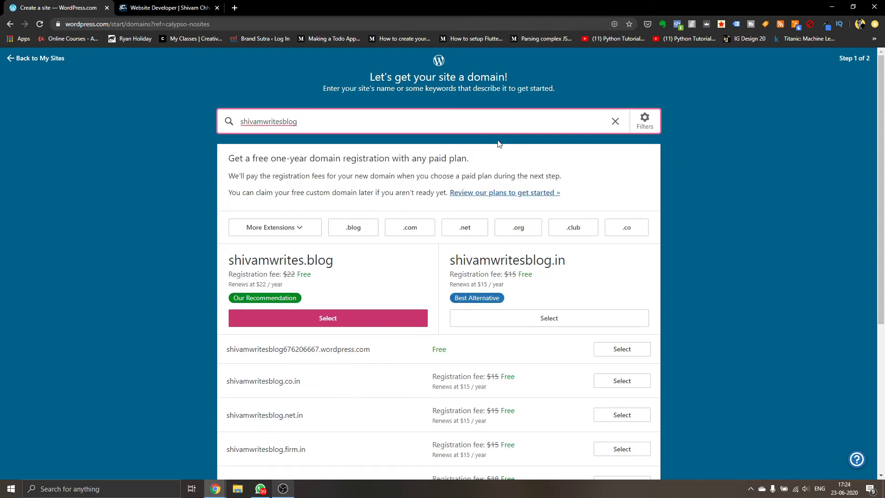
- Read the free one-year domain registration offer and open the overview of paid WordPress.com plans
left_click_drag(235, 159, 461, 159)
left_click(463, 159)
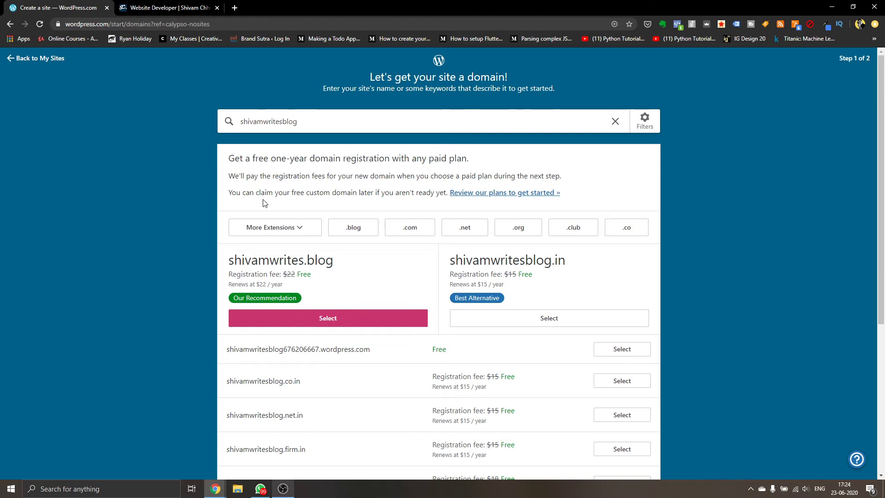
left_click(493, 194)
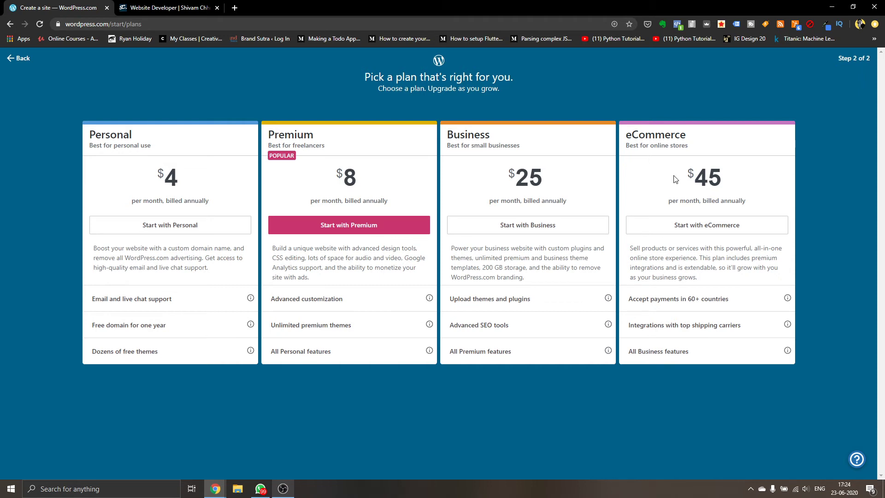
- Return to the domain suggestions, choose the free wordpress.com subdomain and create the site on the free plan
left_click(18, 58)
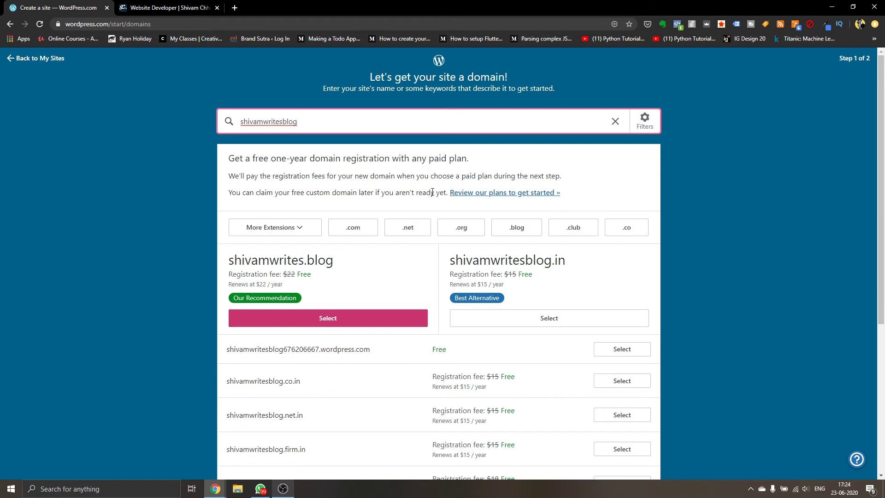
scroll(432, 192, "down", 5)
scroll(433, 196, "up", 3)
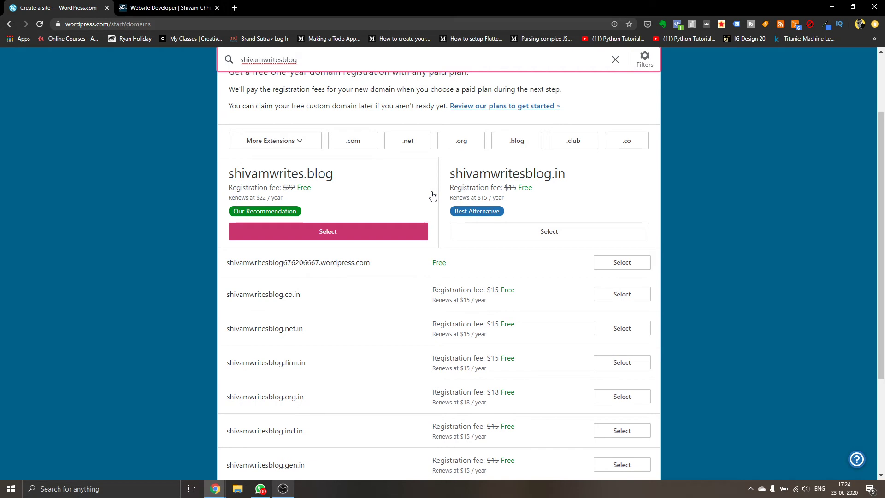
scroll(360, 239, "up", 2)
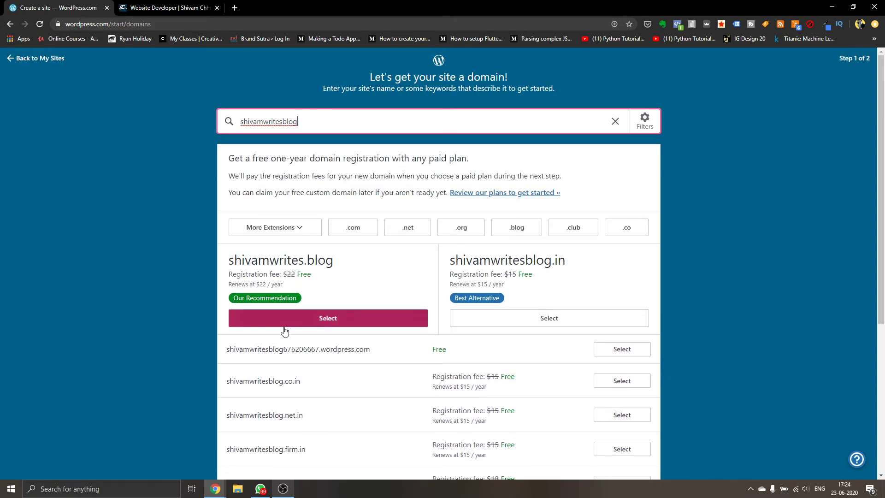
scroll(267, 317, "down", 1)
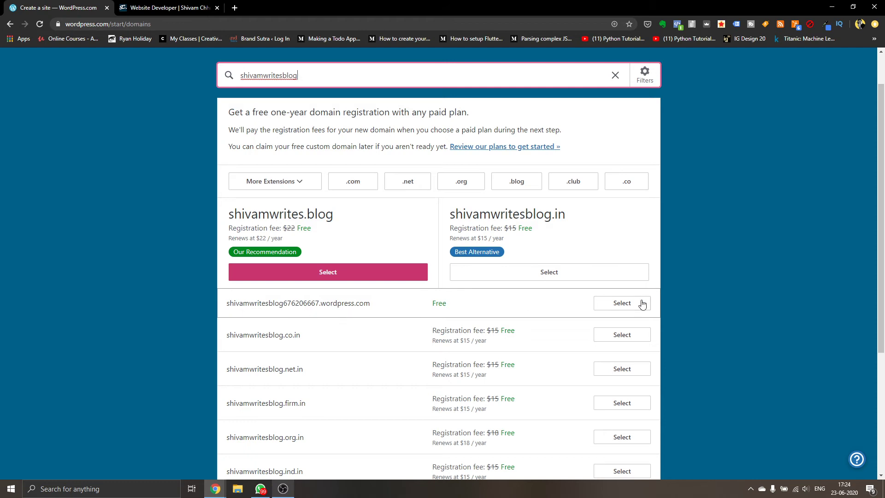
left_click(601, 307)
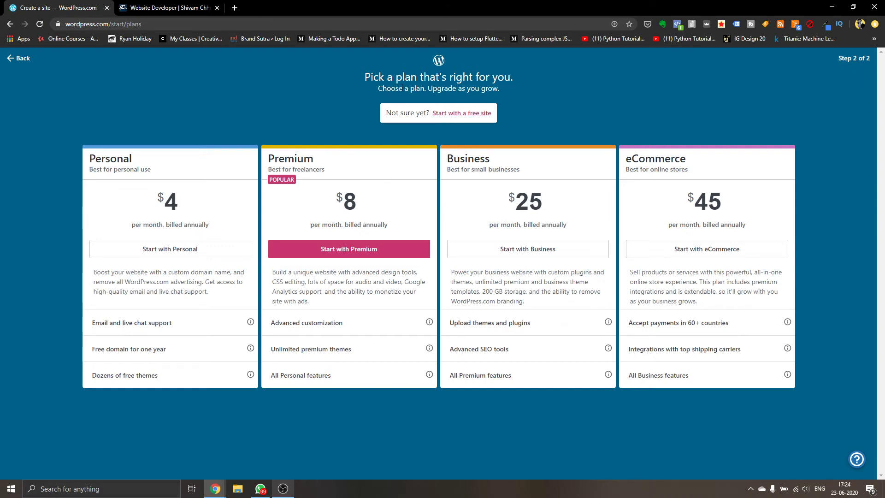
left_click(452, 114)
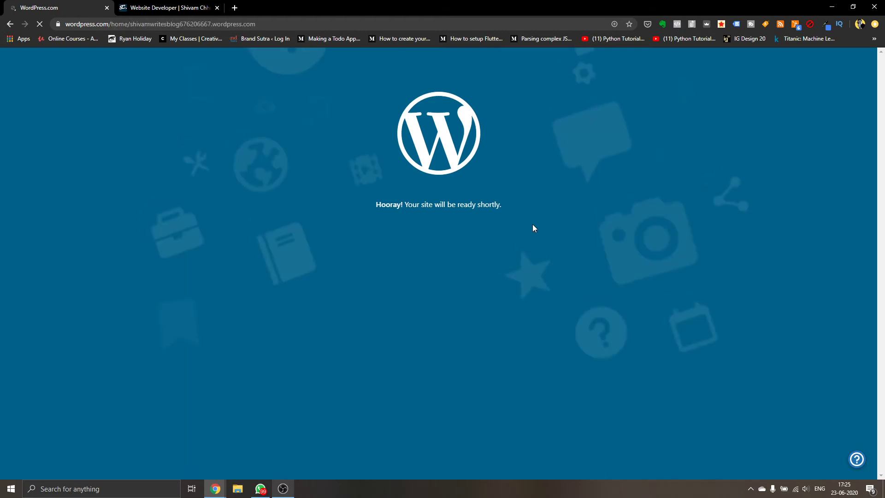
- Open the example blogs smartbrainology.com and helpingmenstyle.com in separate new tabs
left_click(235, 7)
type("sm")
key("Return")
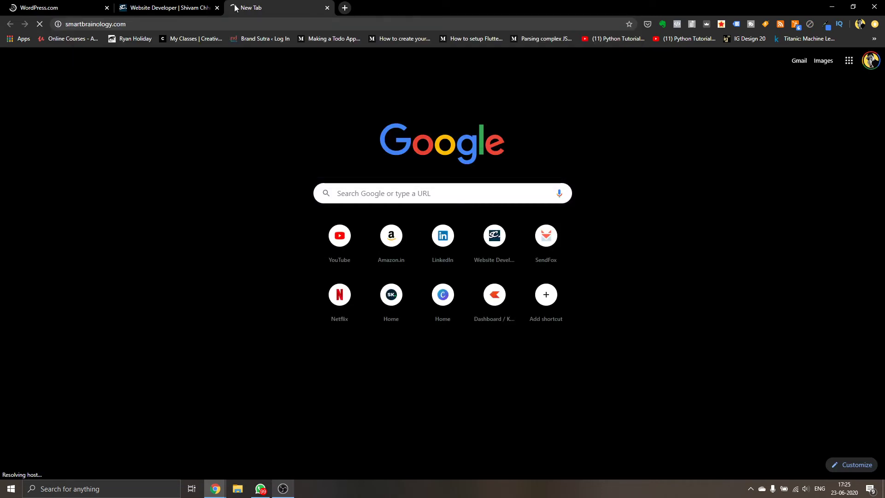
key("ctrl+t")
type("helpingmenstyle.com")
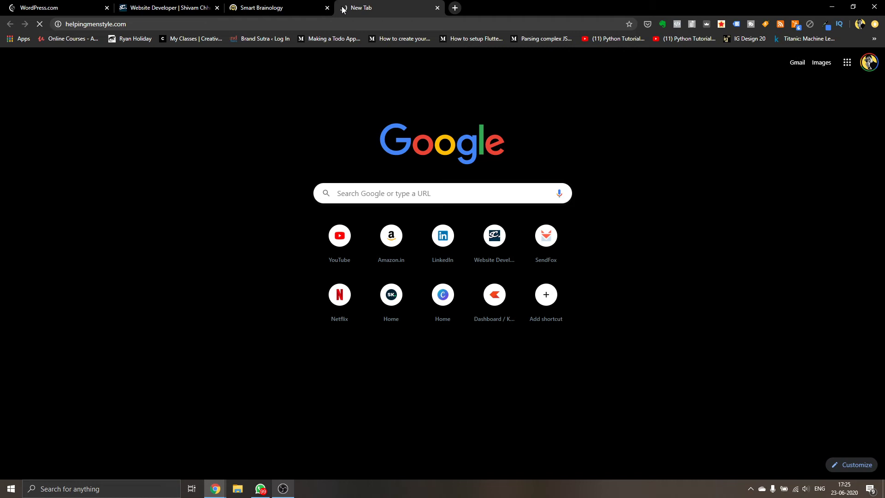
key("Return")
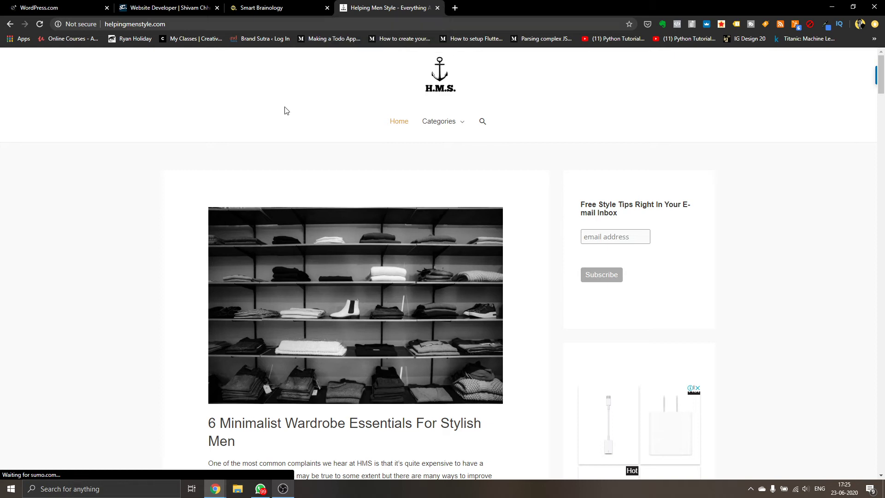
- Look through the posts and layout of the Smart Brainology and Helping Men Style blogs and close both tabs
left_click(266, 6)
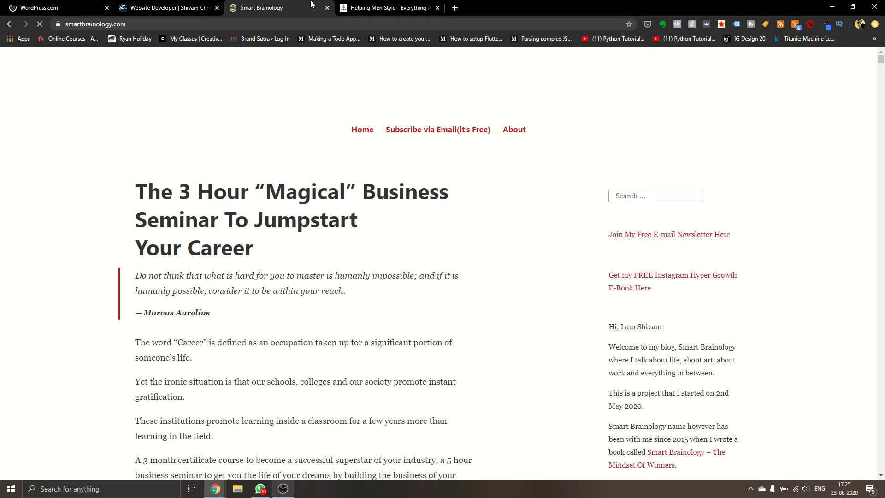
scroll(260, 324, "down", 15)
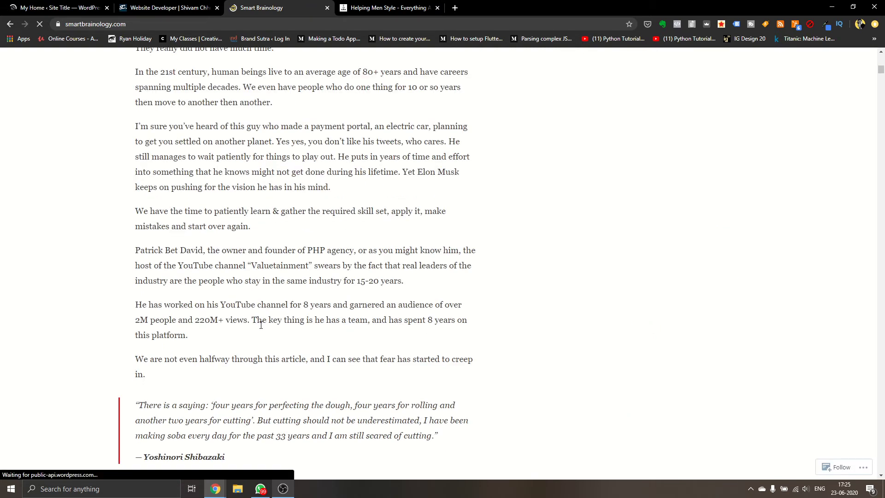
scroll(261, 325, "down", 10)
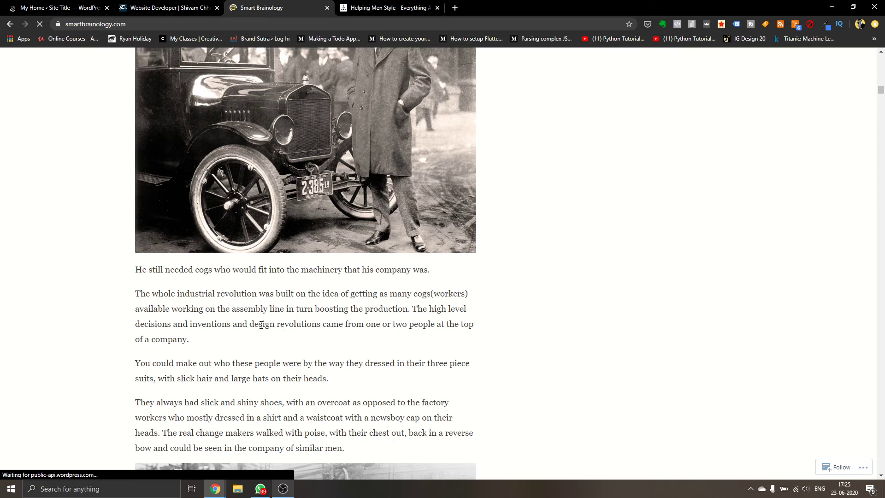
key("ctrl+Tab")
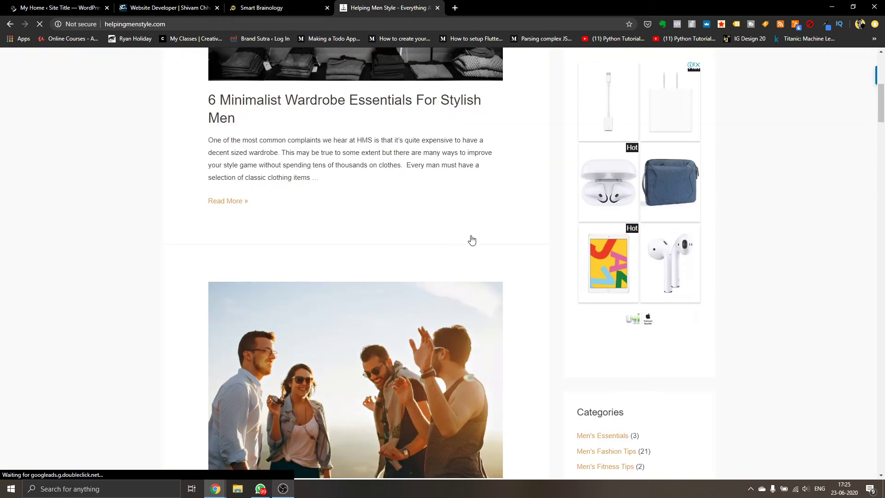
scroll(470, 239, "down", 15)
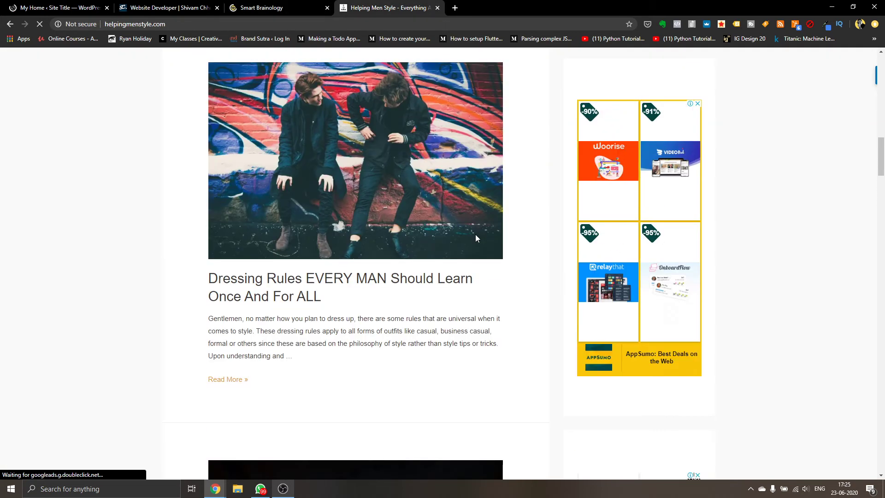
scroll(475, 234, "up", 15)
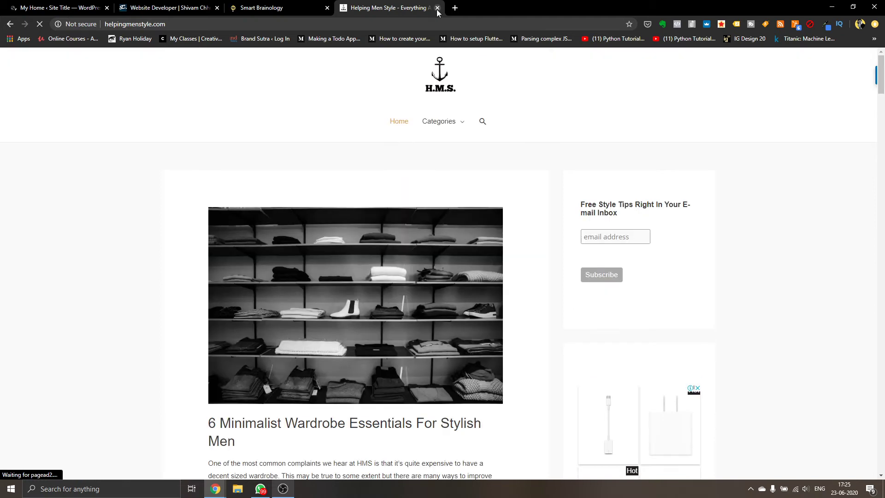
left_click(437, 8)
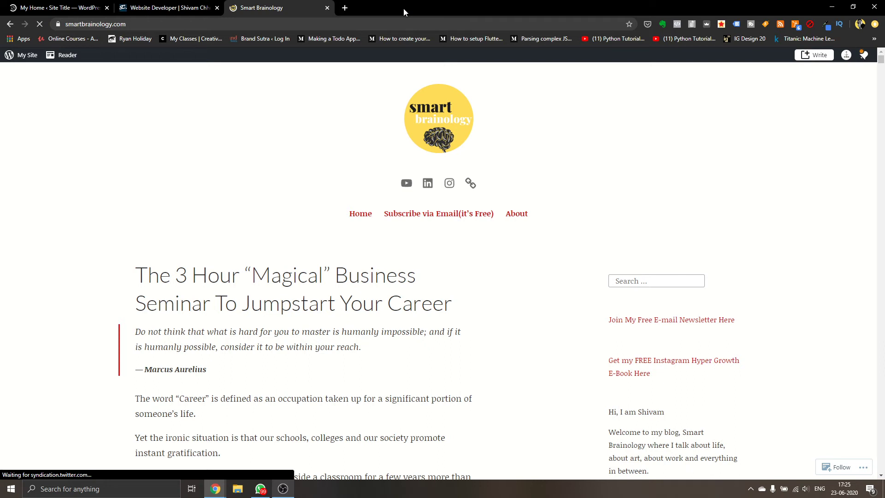
key("ctrl+w")
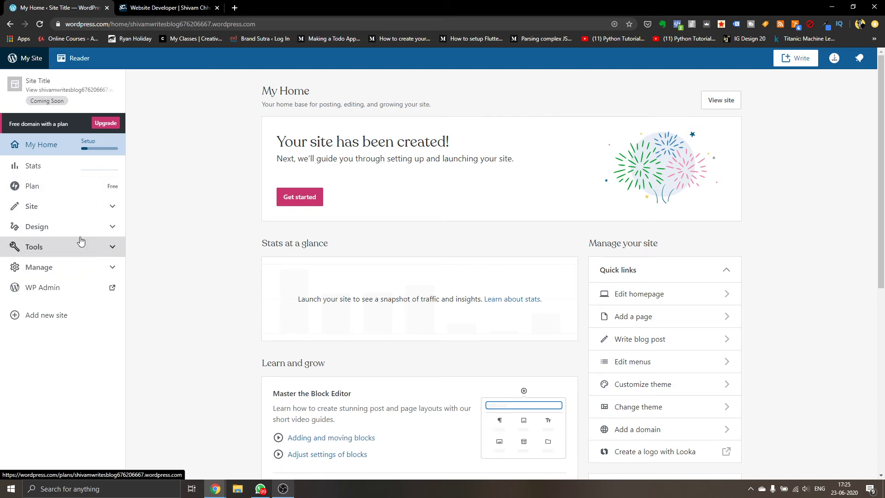
- Open the new site's theme gallery and check the requirements for installing a custom theme
left_click(110, 233)
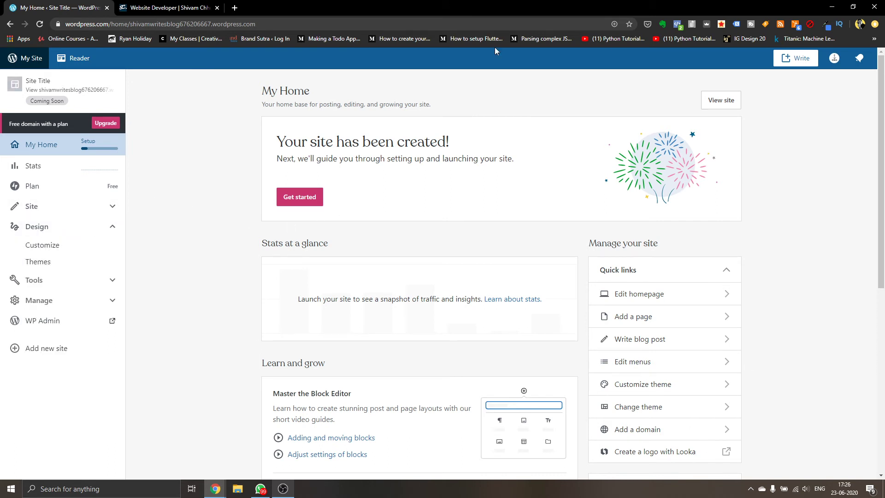
left_click(38, 262)
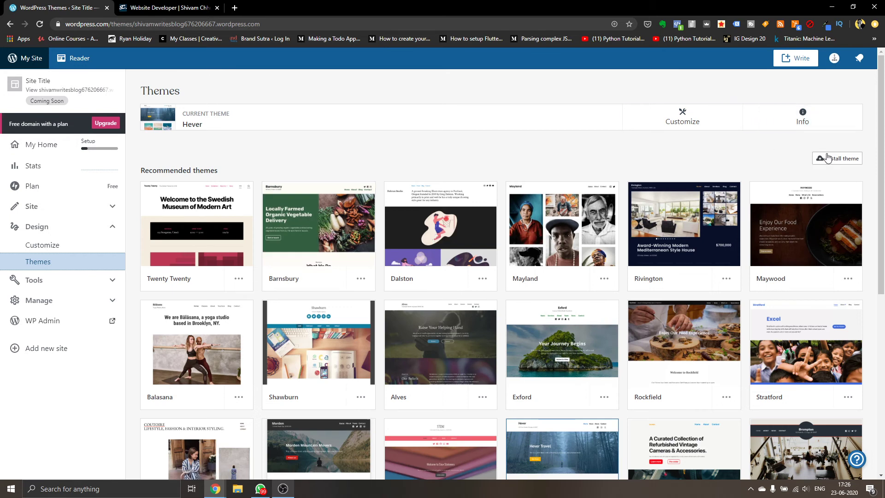
left_click(830, 160)
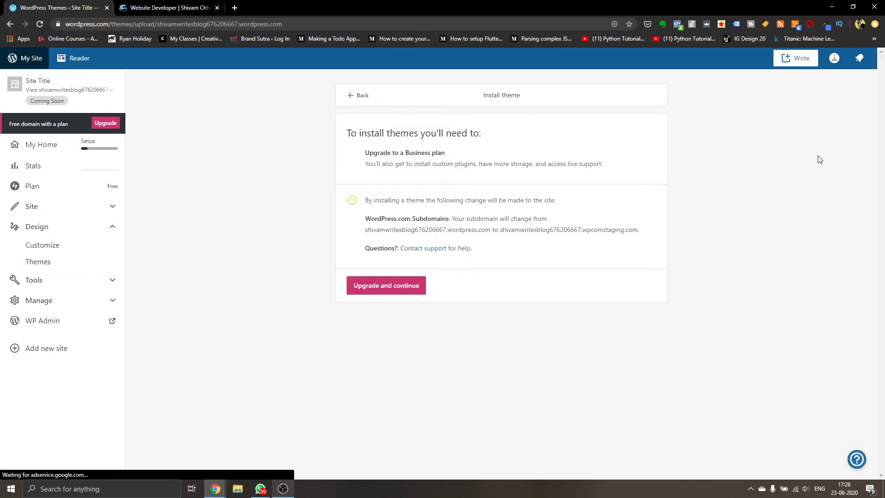
left_click(355, 95)
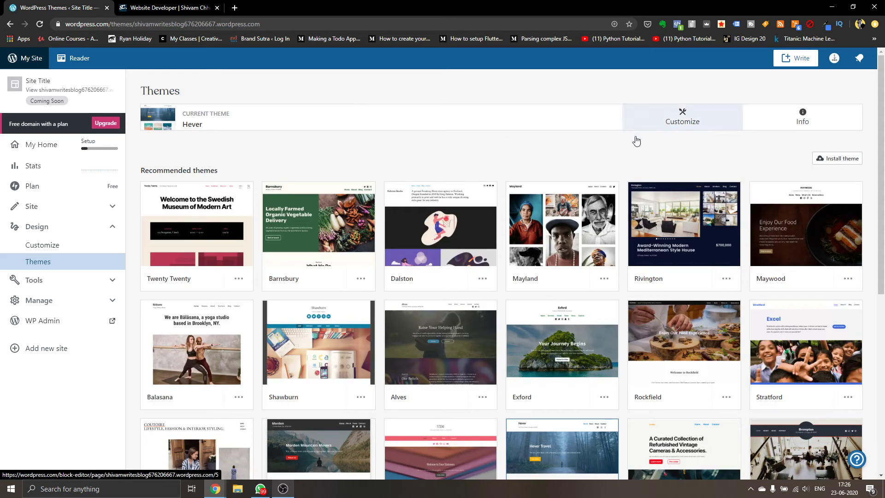
- Browse the recommended themes and filter the advanced themes by the subject "blog"
scroll(548, 153, "down", 5)
left_click(505, 447)
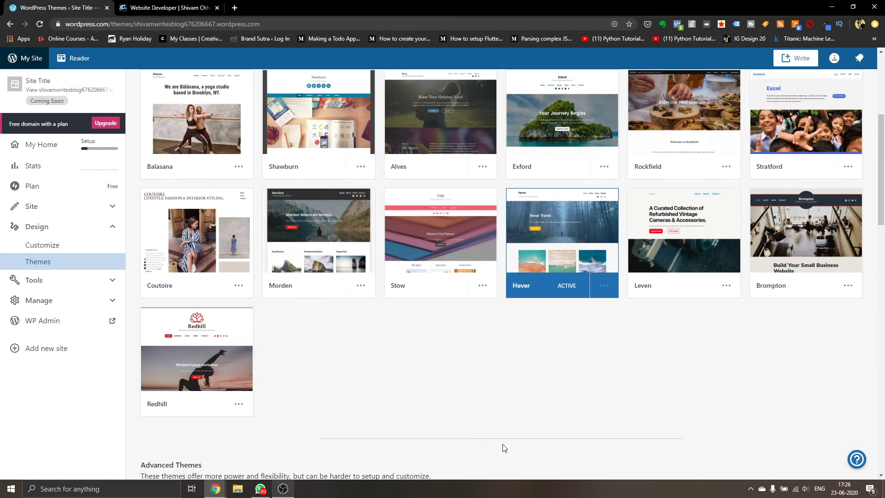
scroll(469, 361, "up", 5)
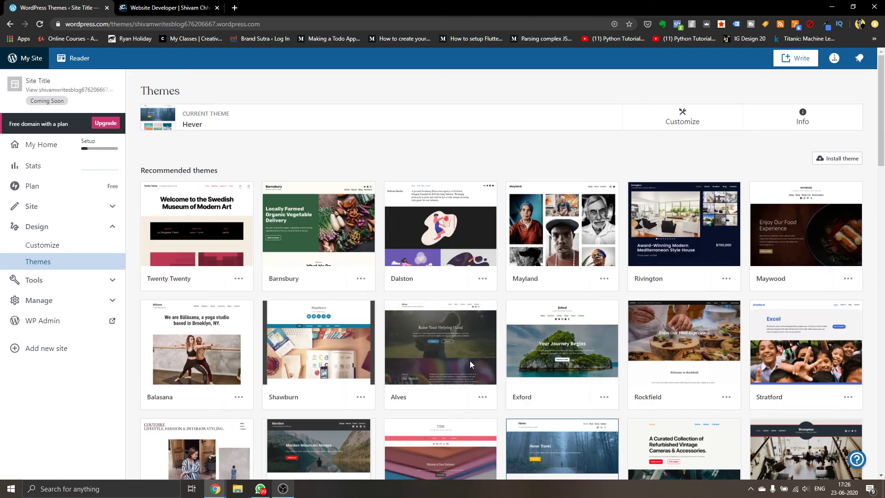
scroll(415, 226, "down", 10)
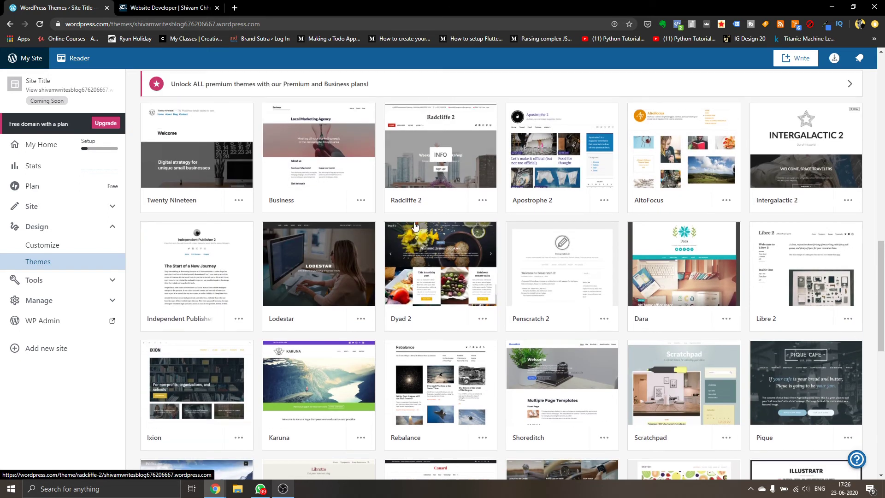
scroll(415, 226, "up", 3)
left_click(296, 184)
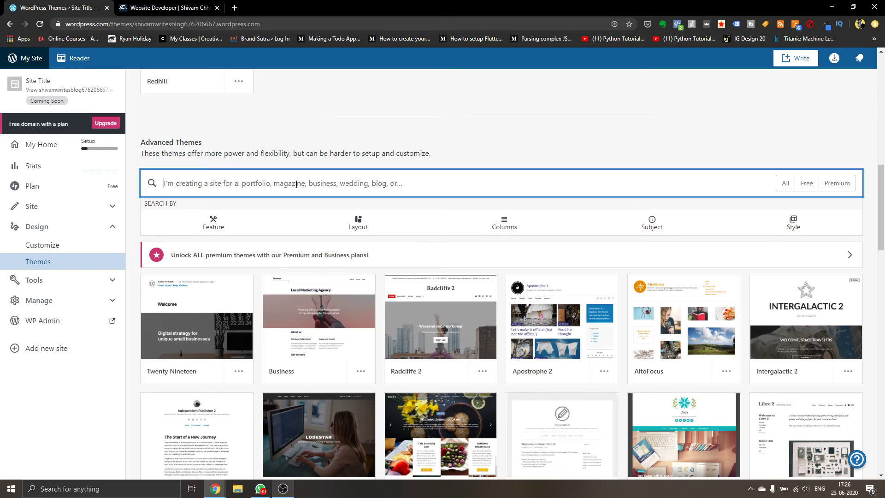
type("blog")
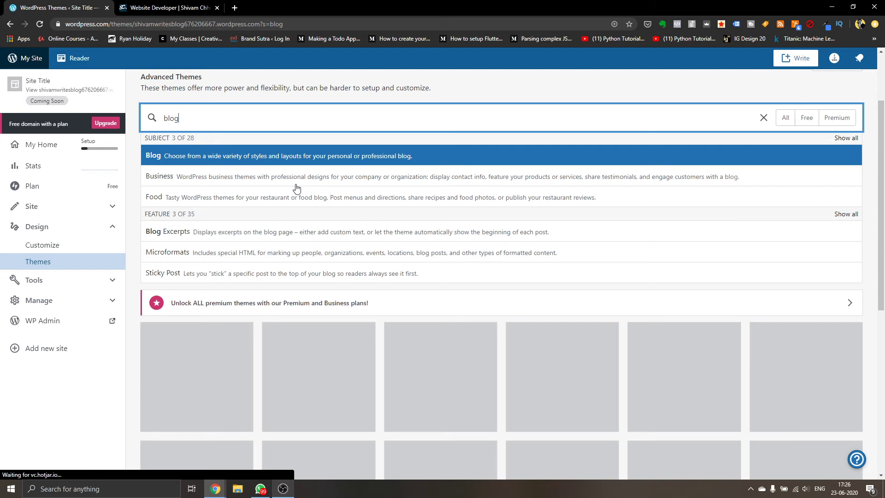
key("Return")
- Examine the blog theme previews to compare the designs available for the new site
scroll(375, 233, "down", 2)
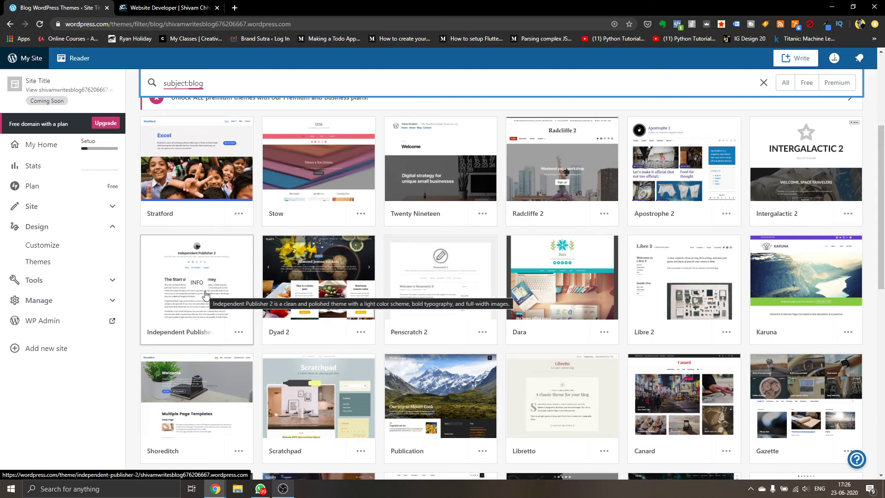
scroll(205, 294, "down", 1)
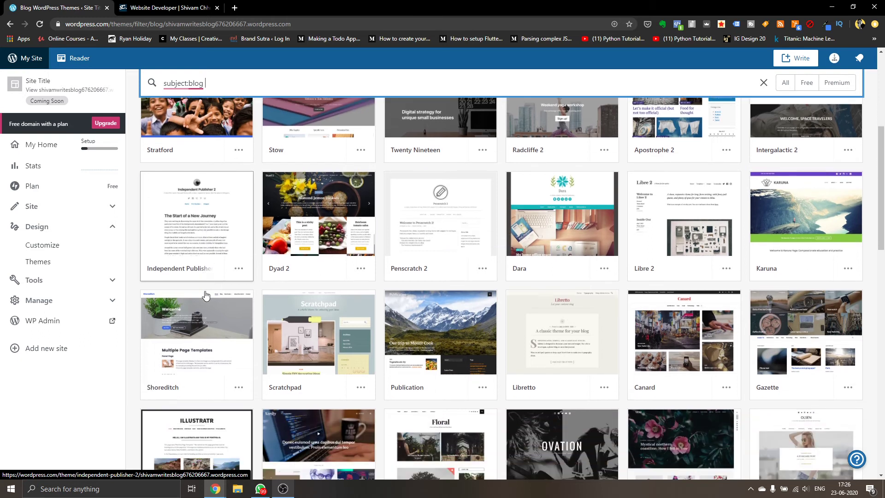
scroll(205, 295, "down", 3)
scroll(205, 294, "down", 2)
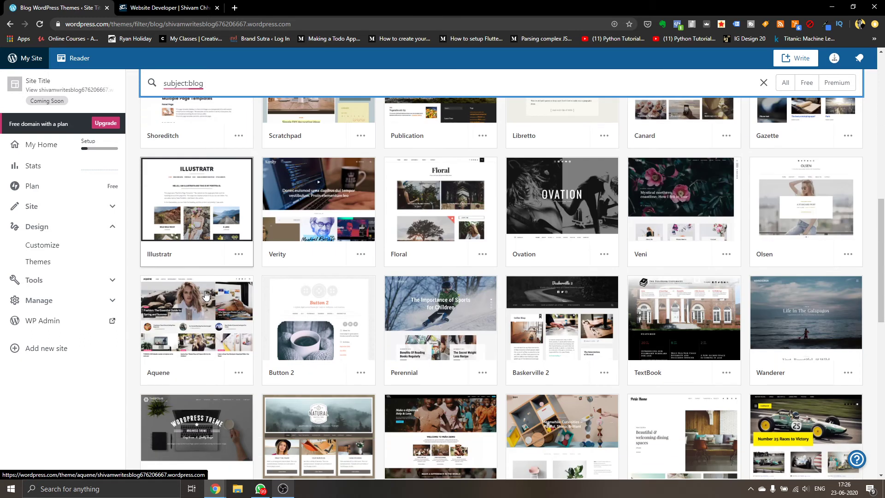
scroll(205, 294, "down", 1)
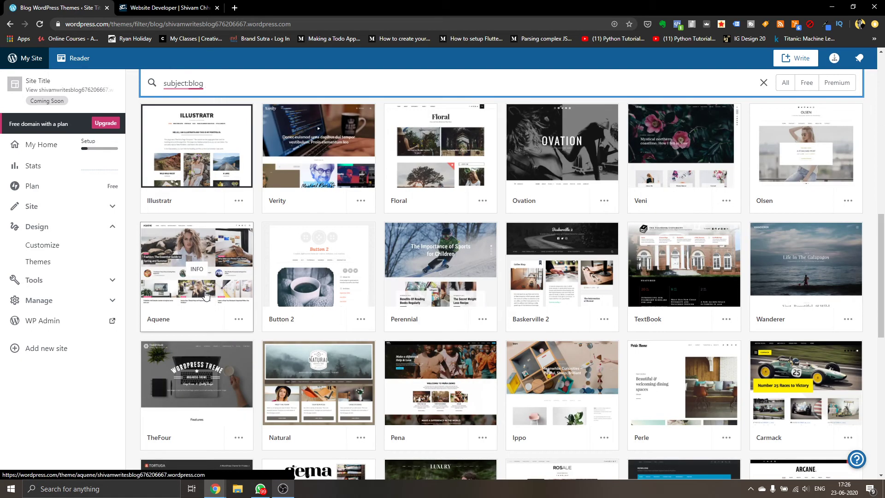
scroll(205, 295, "down", 3)
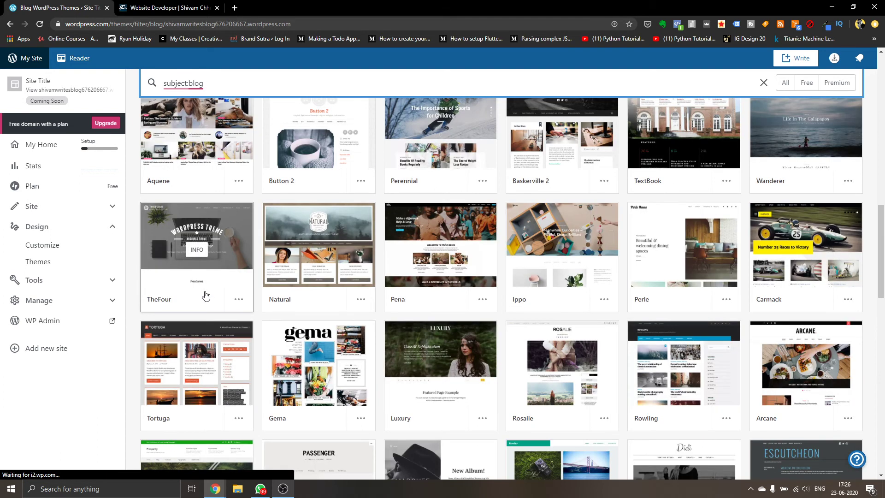
scroll(206, 295, "down", 3)
scroll(206, 296, "down", 3)
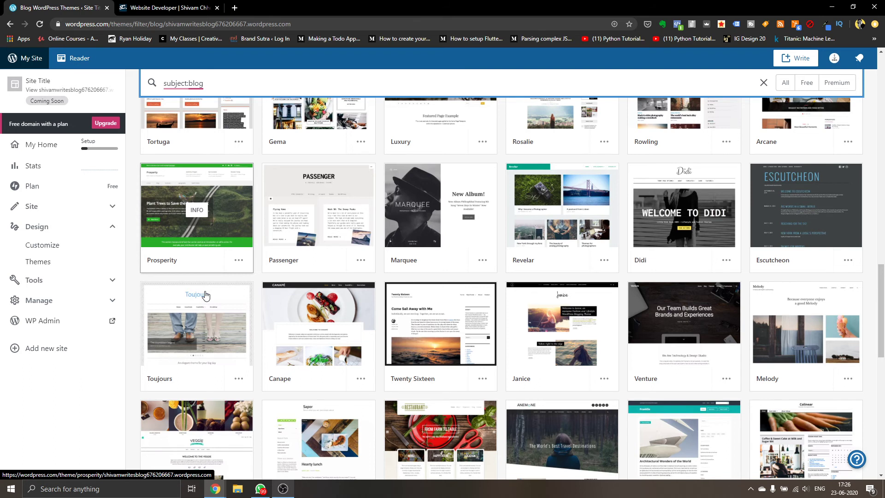
scroll(205, 294, "down", 3)
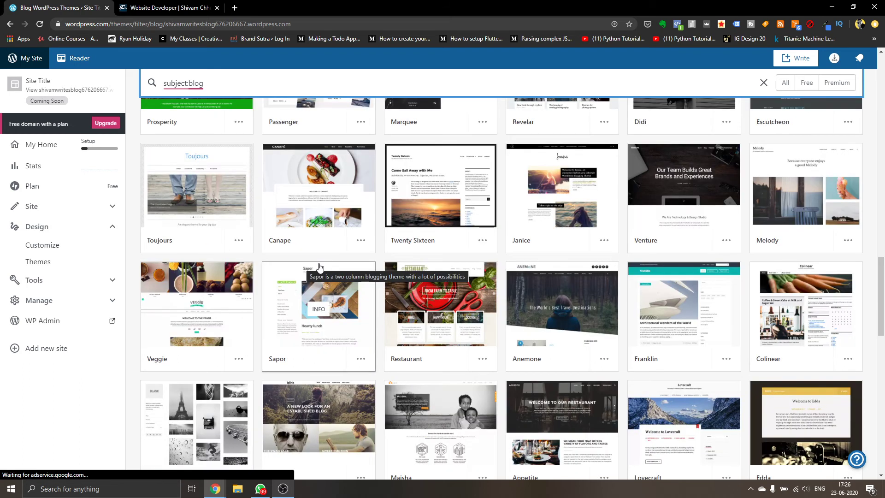
scroll(340, 276, "down", 6)
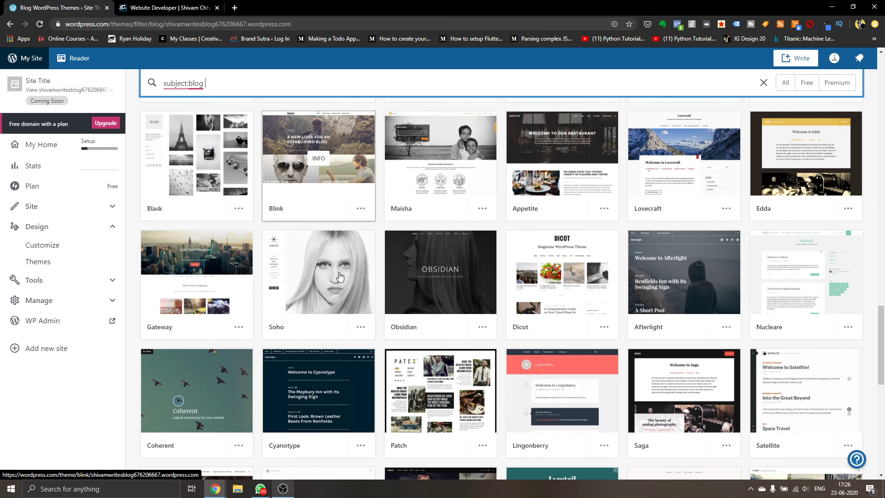
scroll(339, 277, "down", 8)
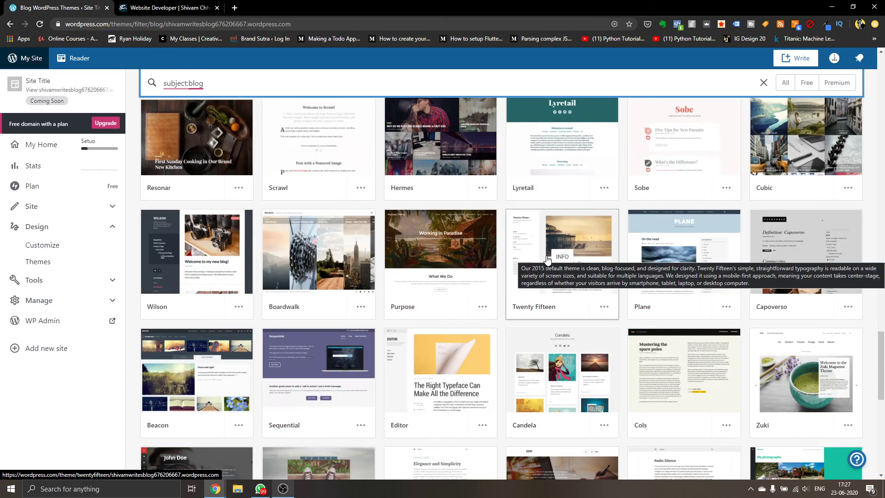
- Activate the free Twenty Fifteen theme, open the site customizer and dismiss its introductory tip
left_click(569, 274)
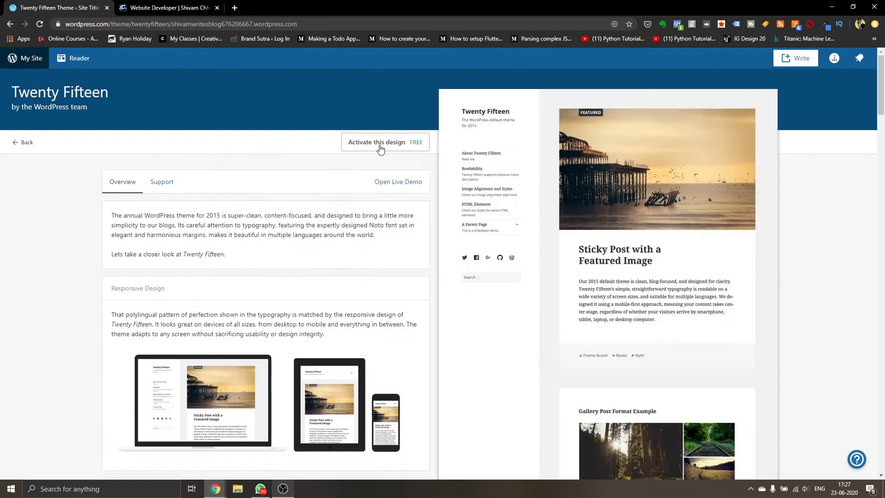
left_click(377, 145)
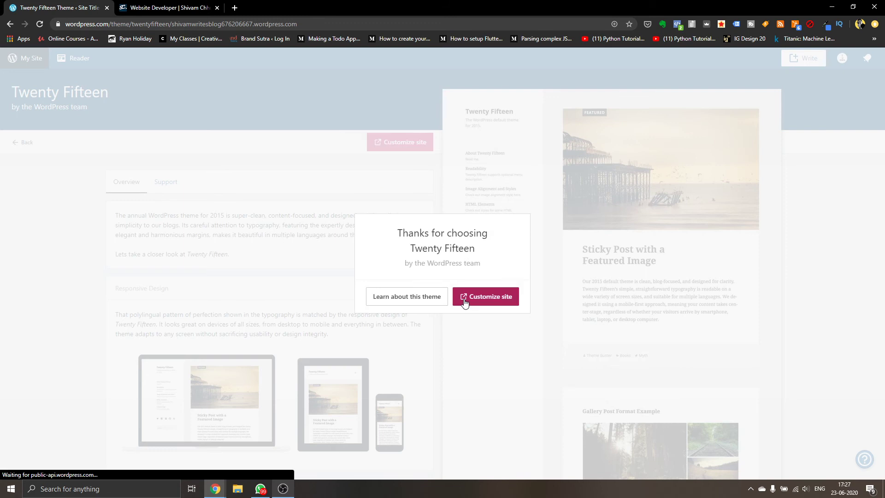
left_click(464, 303)
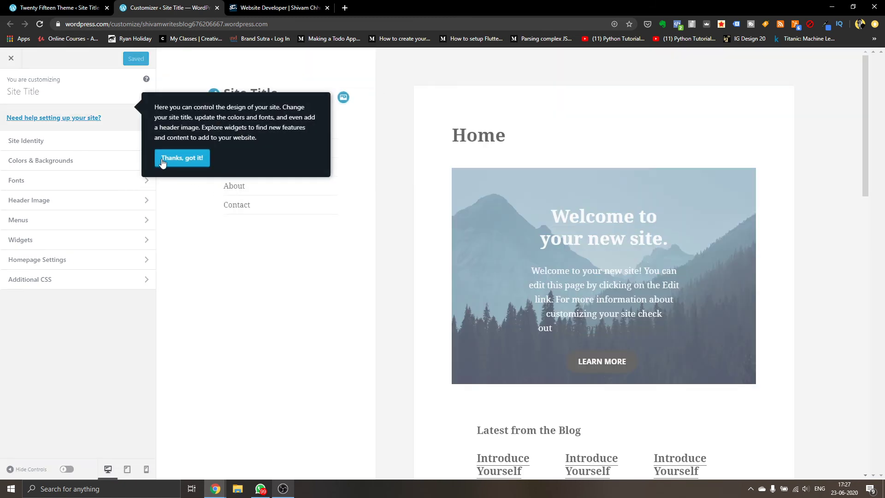
left_click(169, 165)
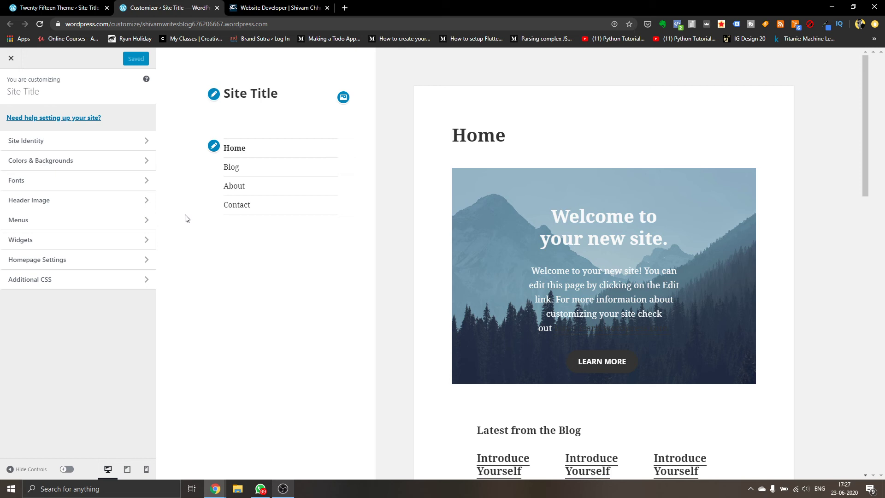
- Look through the homepage preview of the Twenty Fifteen theme, also with the customizer controls hidden
scroll(444, 222, "down", 15)
scroll(416, 175, "down", 15)
scroll(417, 176, "up", 15)
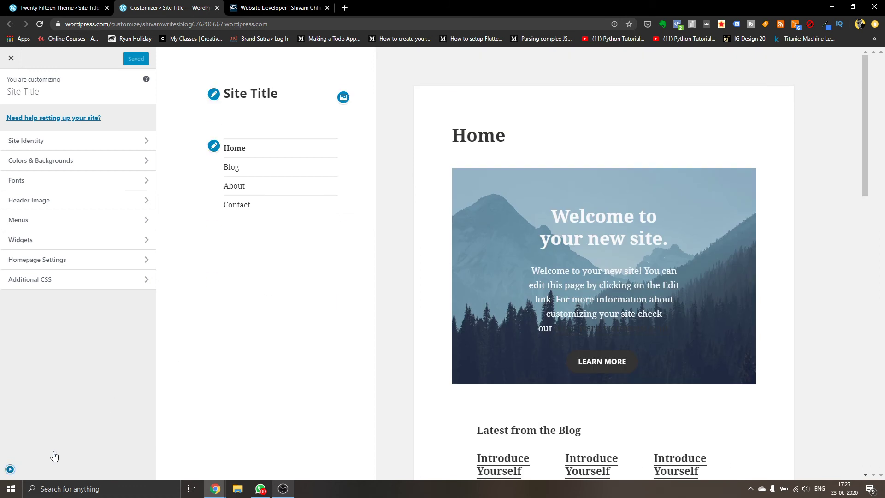
left_click(54, 455)
scroll(284, 195, "down", 15)
scroll(353, 203, "up", 15)
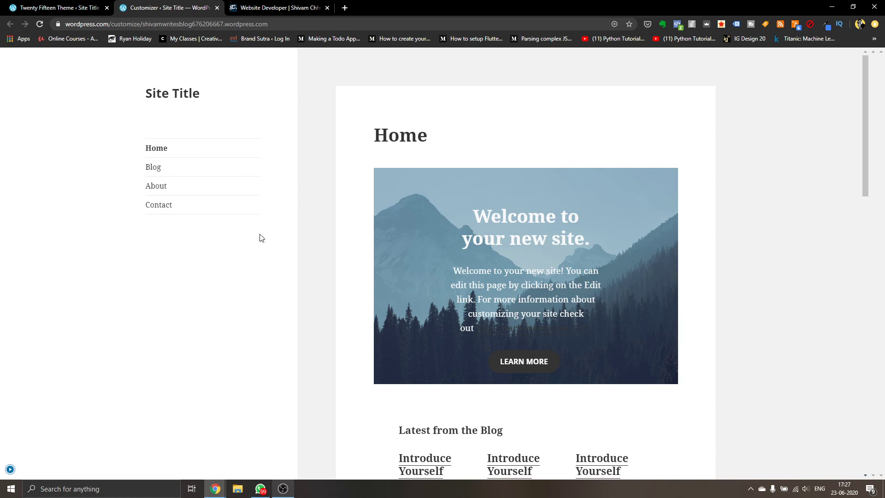
left_click(10, 469)
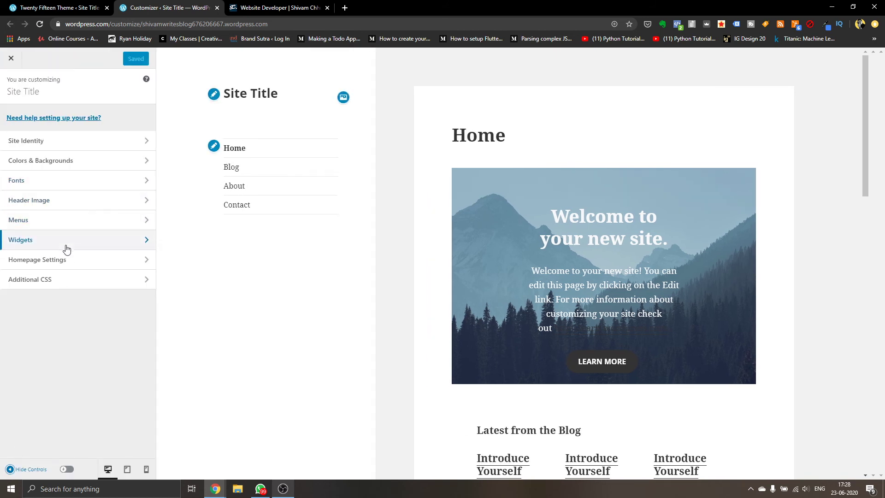
- Set the homepage to display the latest posts instead of a static page
left_click(77, 267)
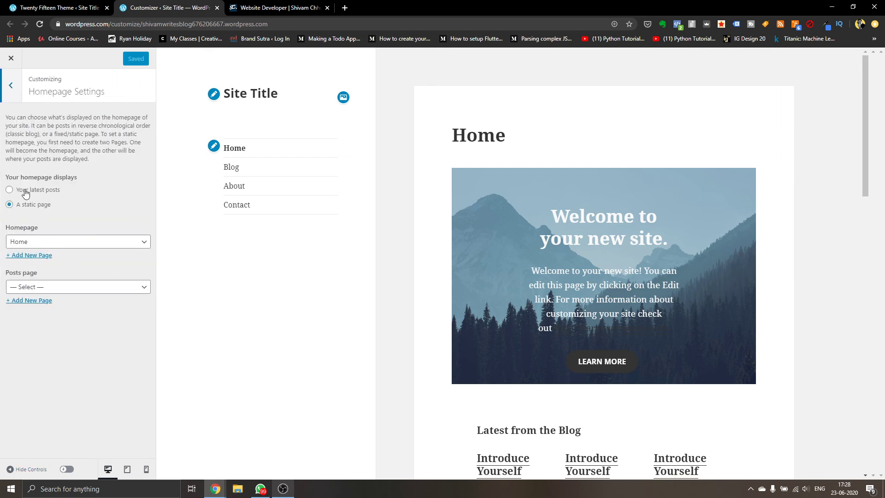
left_click(42, 190)
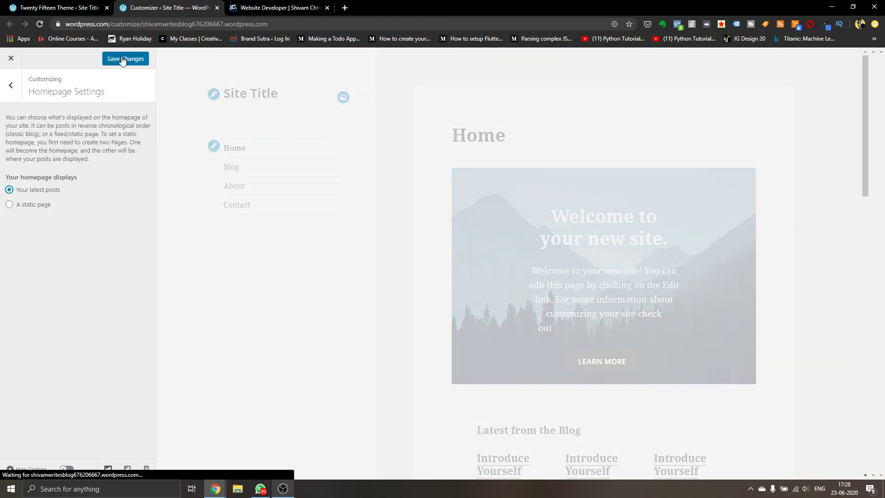
left_click(11, 85)
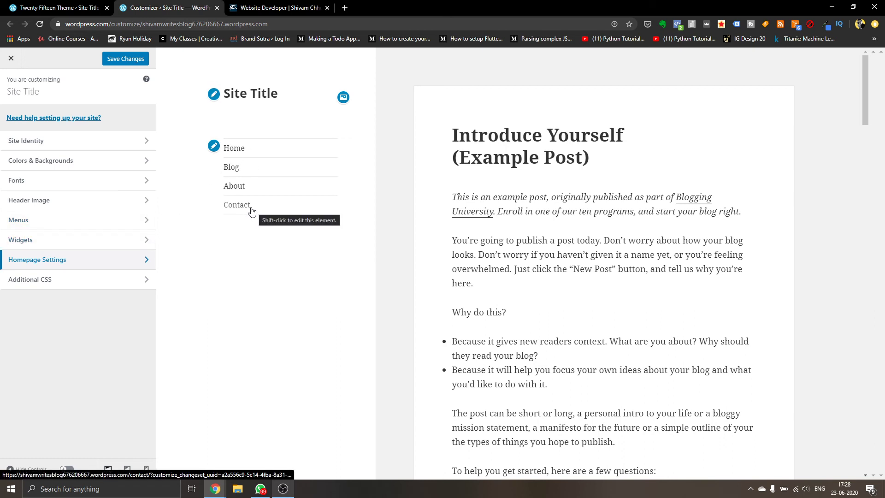
- Change the site title in the site identity settings to the blogger's first name followed by "writes"
left_click(119, 140)
triple_click(69, 130)
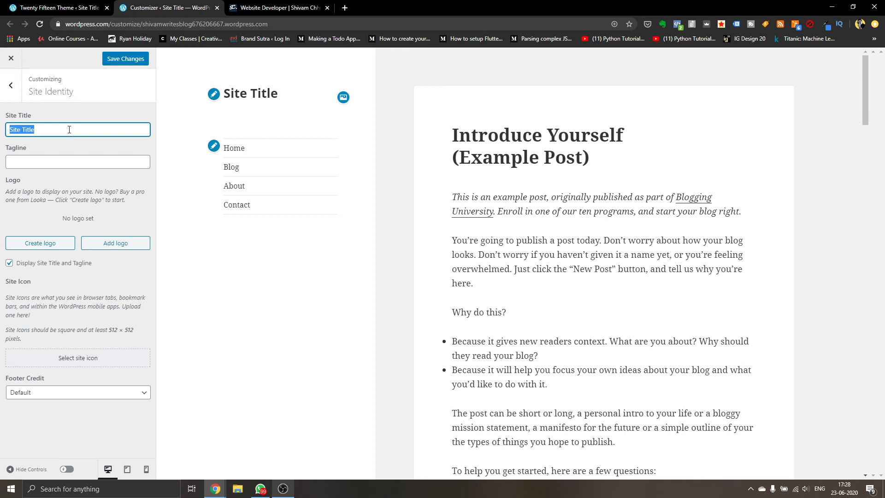
type("Shivam writes")
left_click(11, 89)
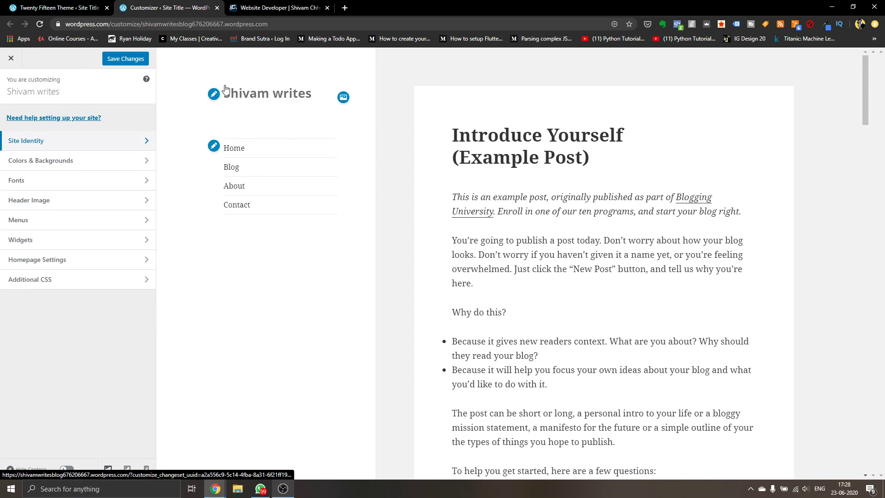
- Try out the featured color palettes for the site and apply the black and grey one
left_click(94, 166)
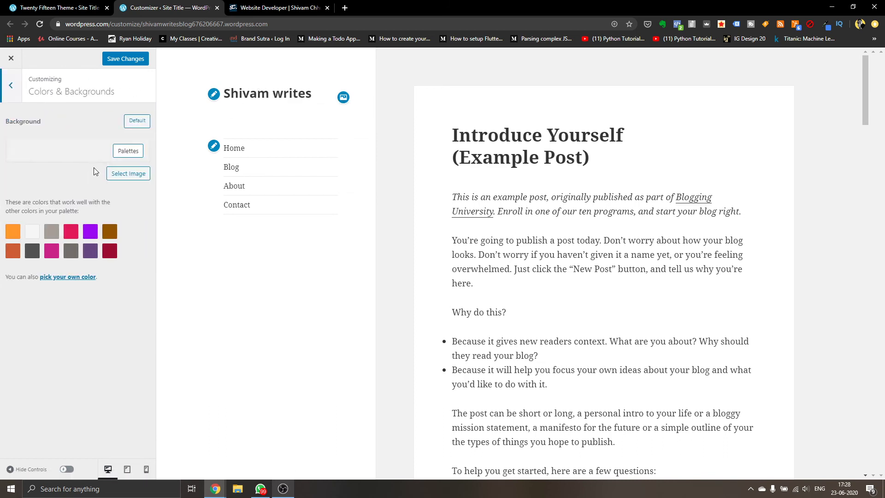
left_click(125, 151)
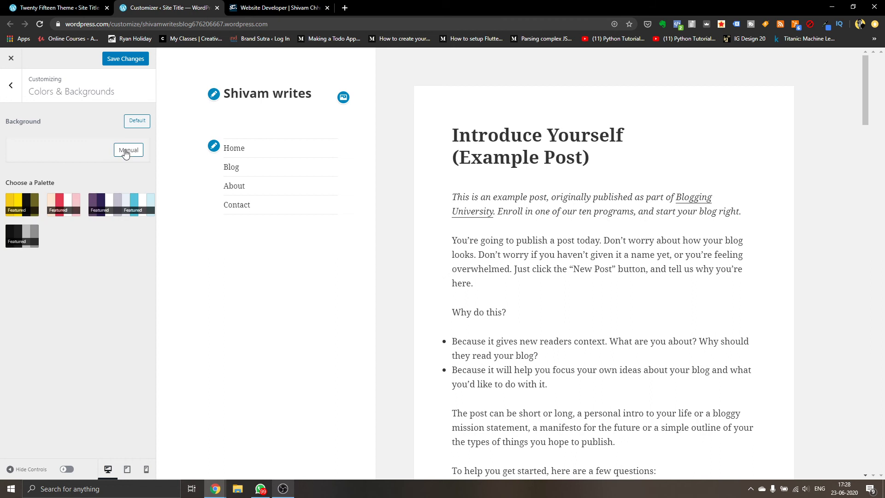
left_click(69, 205)
left_click(109, 199)
left_click(141, 203)
left_click(30, 211)
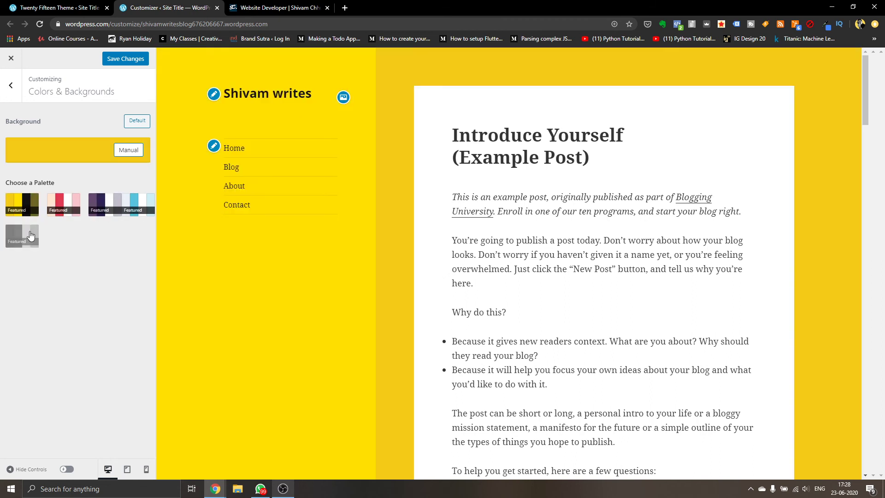
left_click(30, 235)
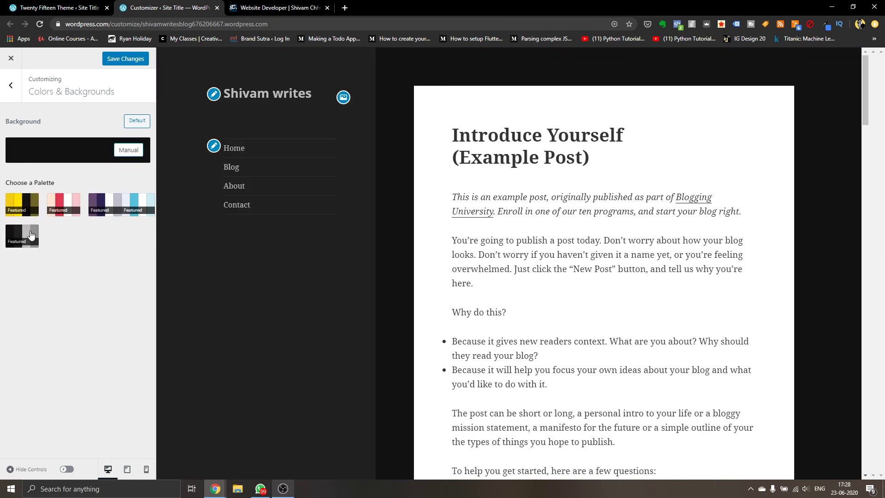
- Set the page background to the very light grey suggested color and save the customizer changes
left_click(129, 148)
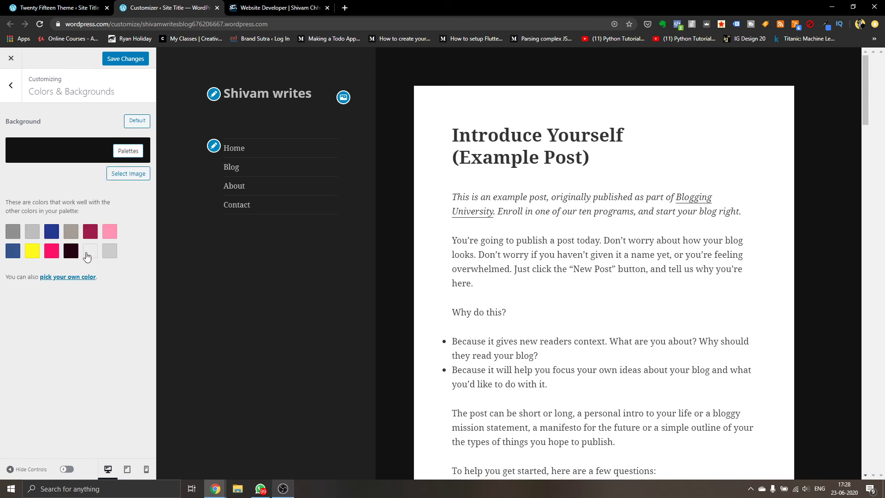
left_click(88, 253)
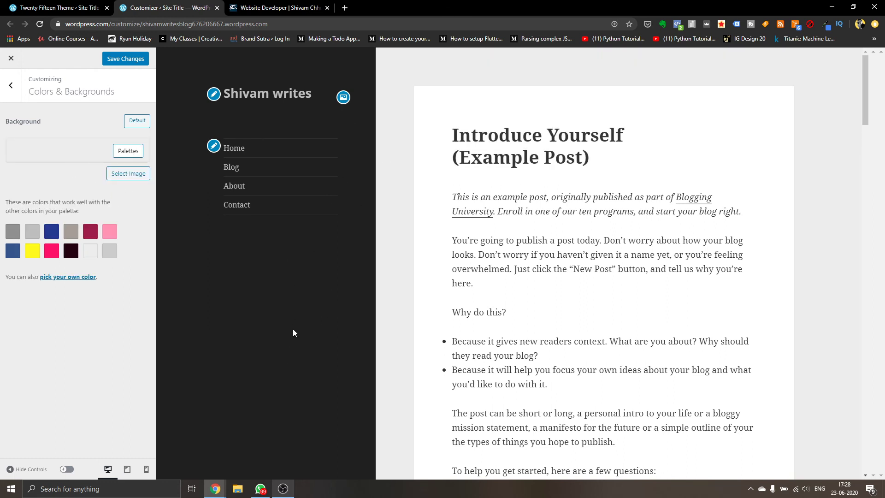
scroll(394, 194, "down", 10)
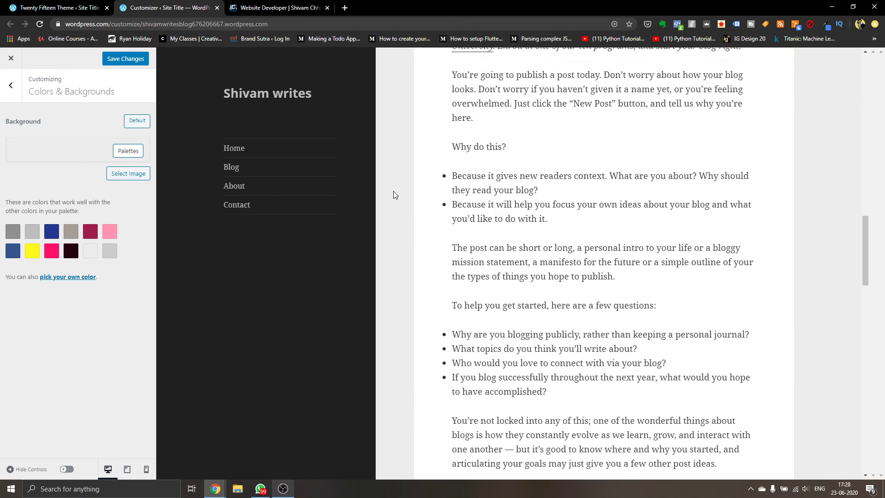
left_click(11, 86)
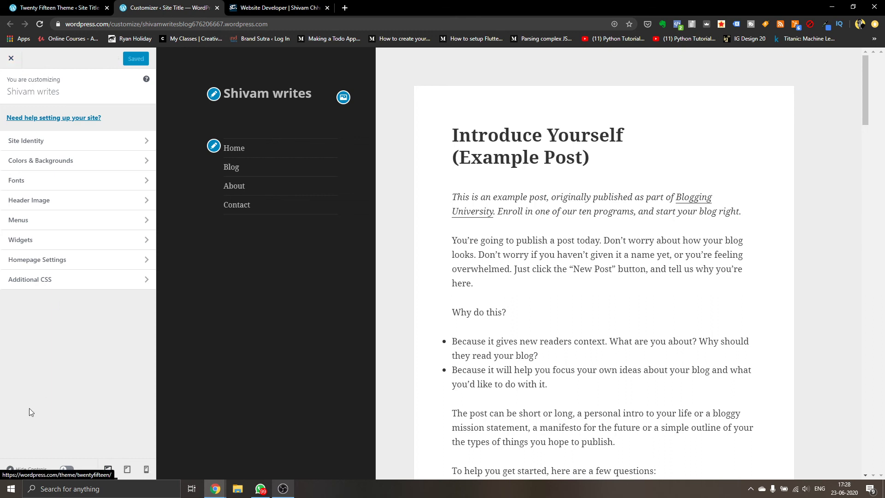
- Preview the recolored blog page with the customizer controls hidden, and bring the controls back
left_click(11, 470)
scroll(336, 257, "down", 10)
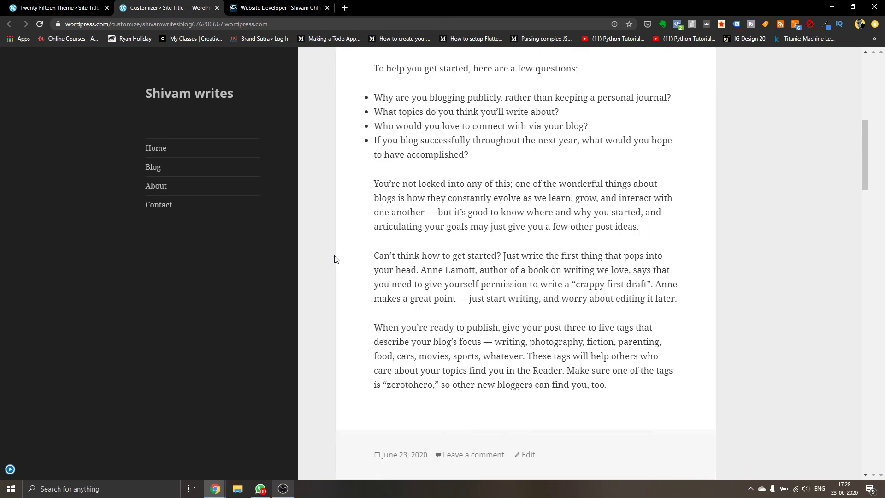
scroll(327, 250, "up", 10)
left_click(10, 470)
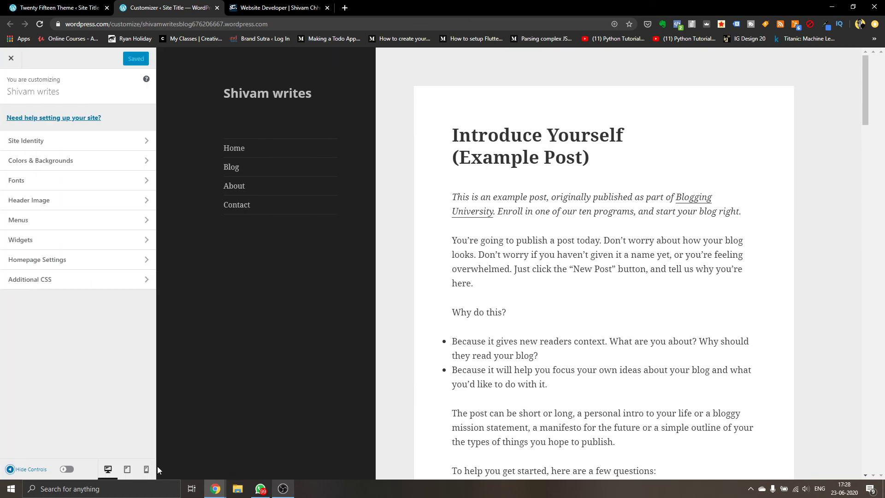
- Examine how the blog page looks in the tablet and mobile previews
left_click(129, 470)
scroll(519, 276, "down", 10)
scroll(519, 274, "up", 10)
left_click(146, 469)
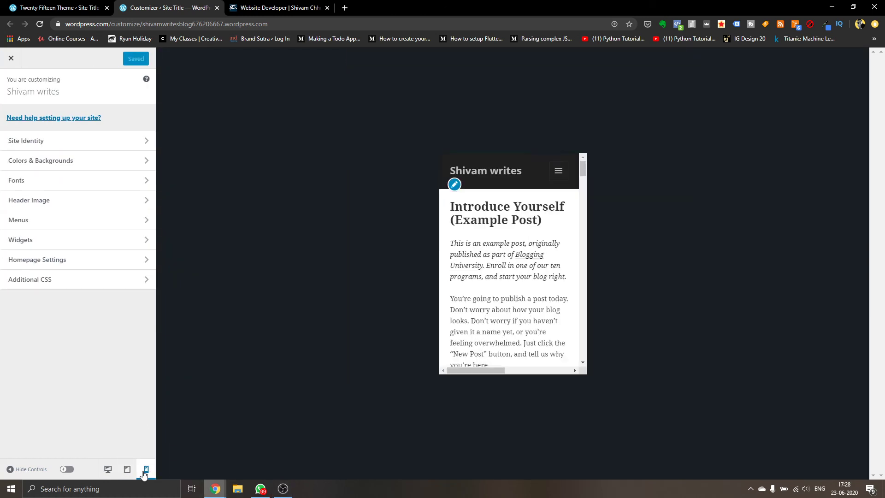
scroll(524, 198, "down", 10)
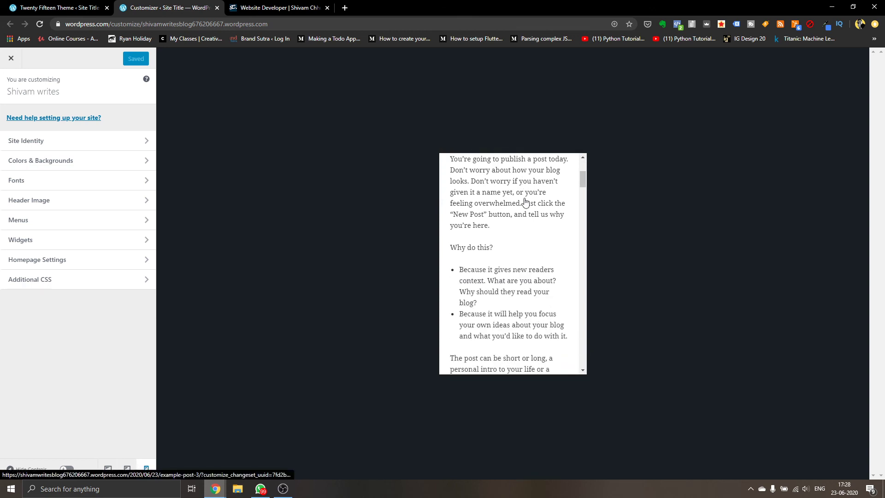
scroll(524, 200, "up", 9)
scroll(524, 201, "down", 8)
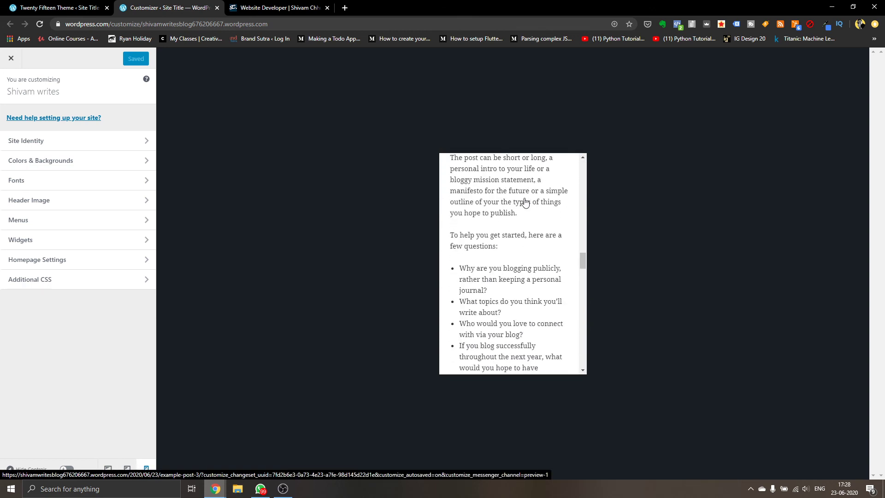
scroll(524, 201, "up", 10)
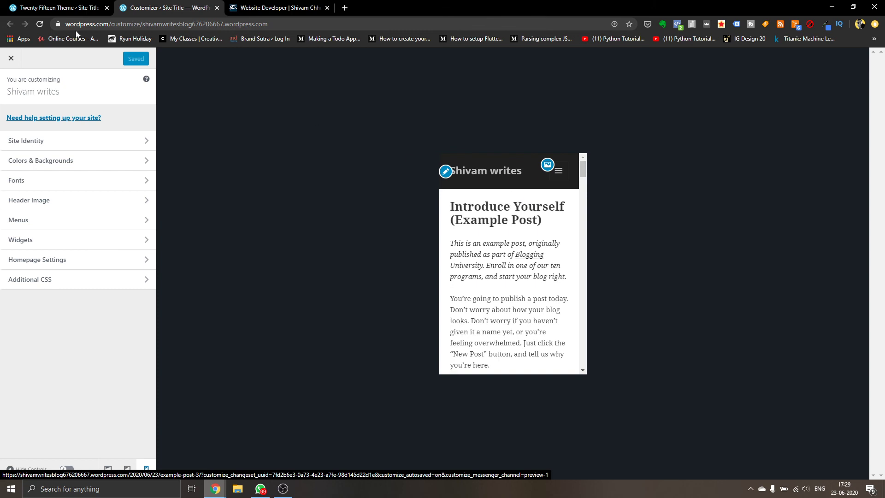
- Close the customizer to return to the site's home dashboard, and briefly visit the website developer portfolio tab
left_click(9, 61)
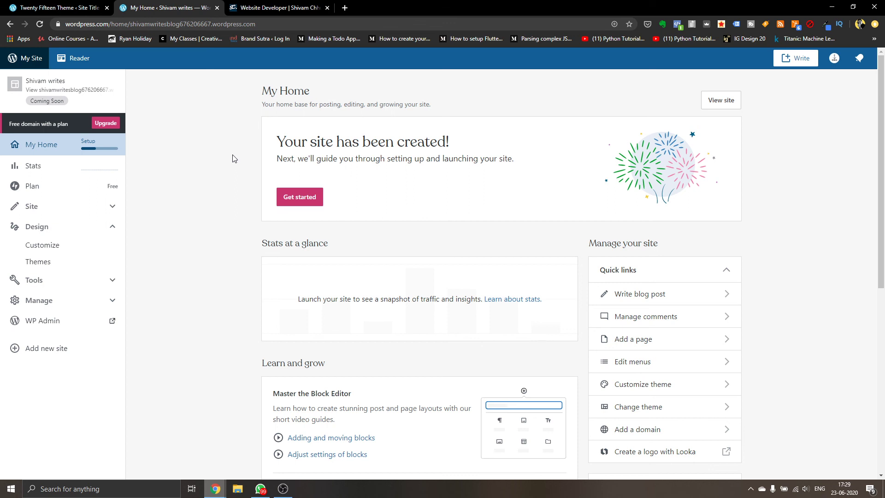
left_click(259, 7)
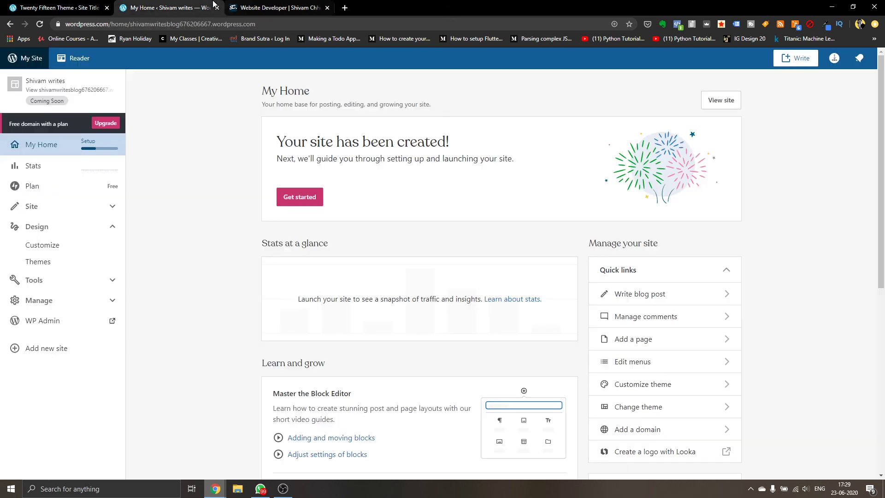
left_click(214, 9)
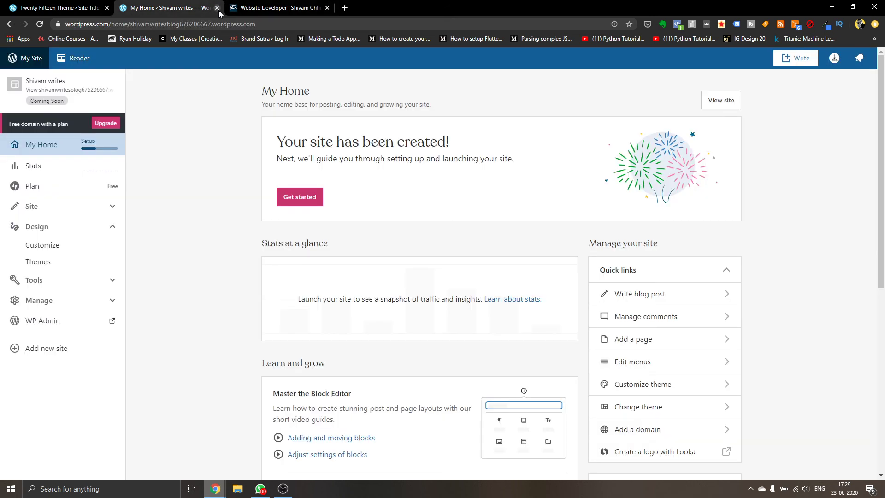